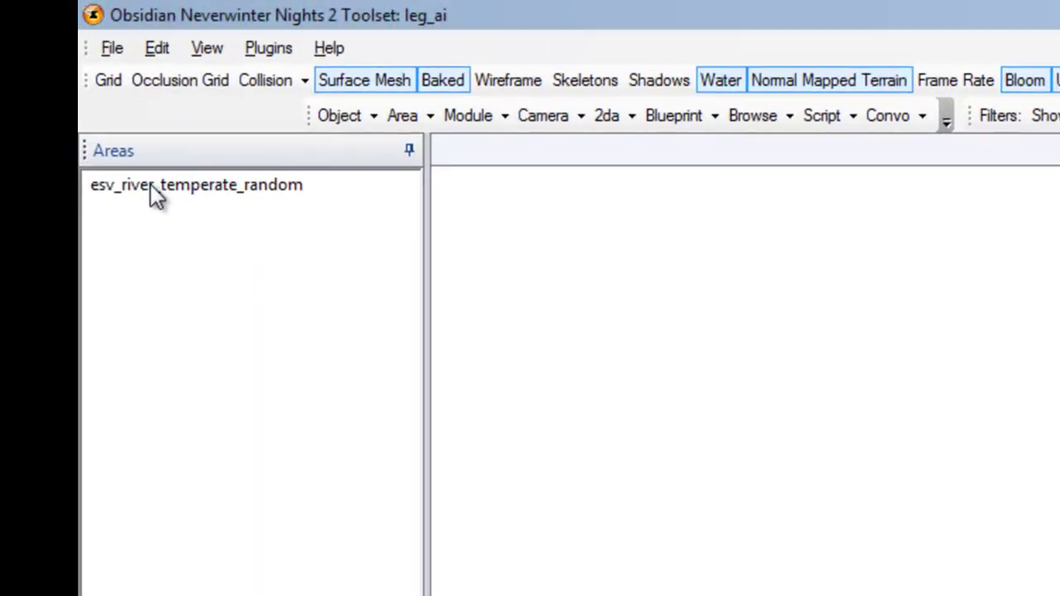
- Select the esv_river_temperate_random area in the Areas panel
click(69, 86)
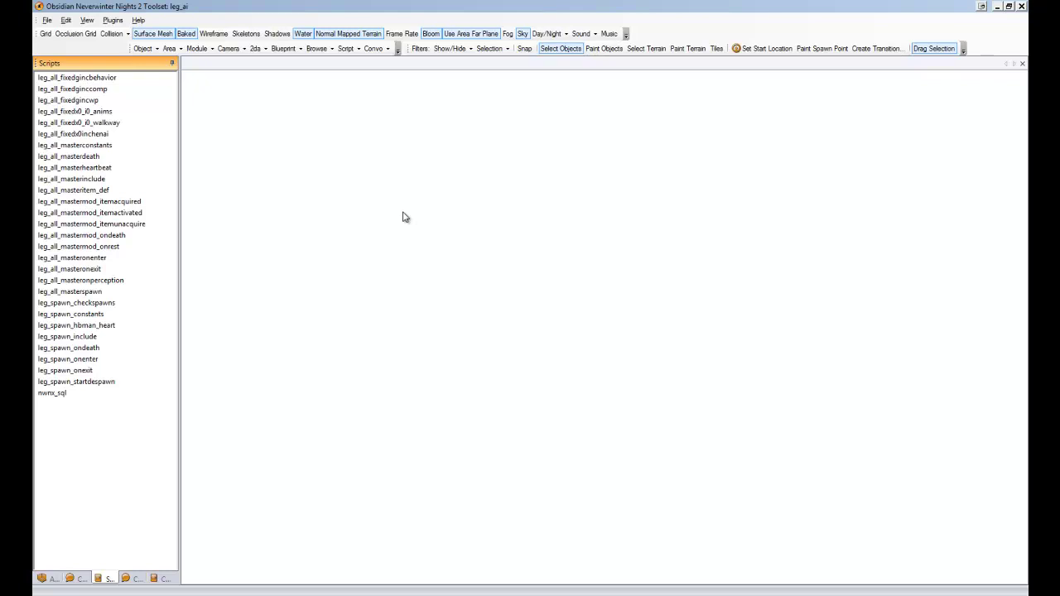
- Import leg_ai.erf into the module, answering the nwnx_sql.NSS replace prompt
click(48, 20)
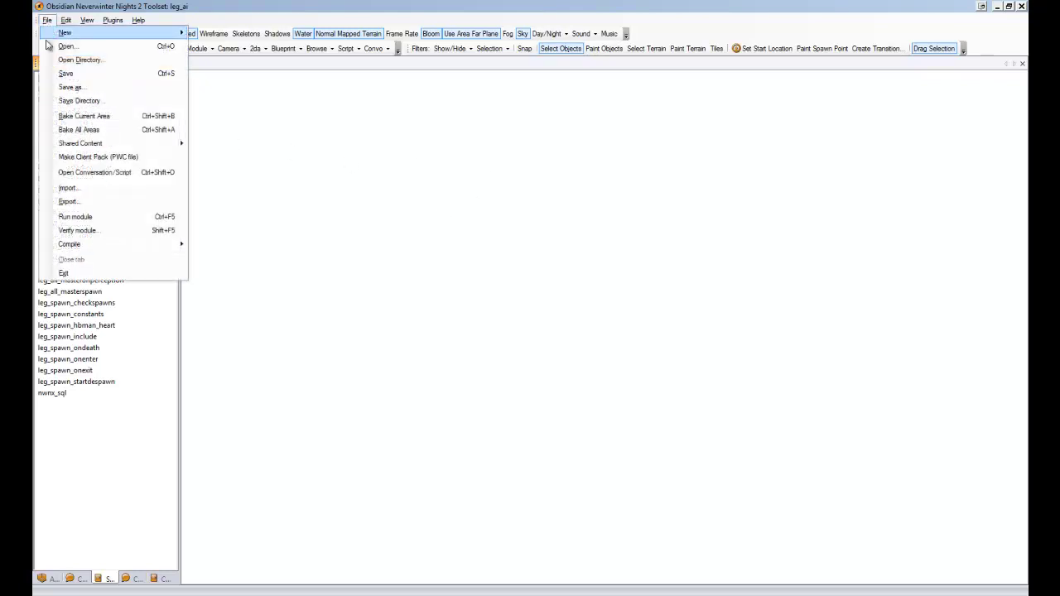
click(64, 191)
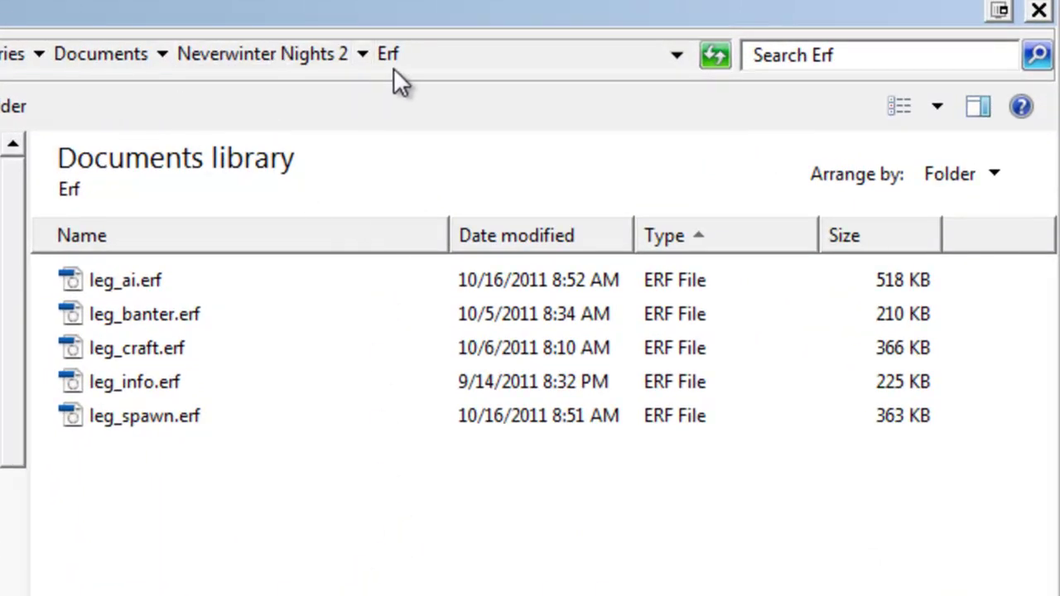
click(110, 296)
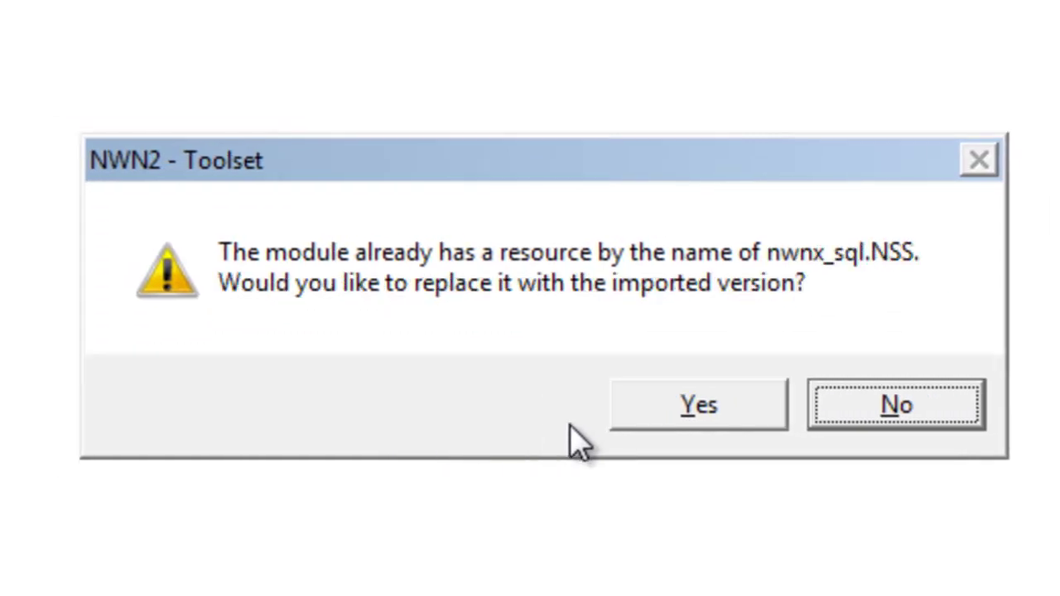
click(617, 424)
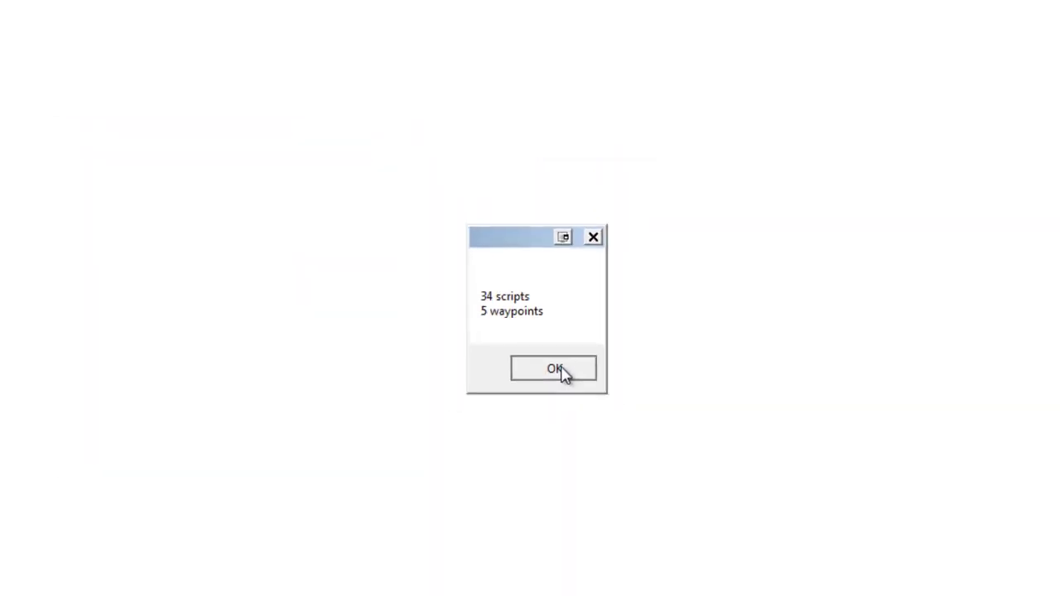
- Dismiss the import summary and activate the AI Plugin in the Legends Master Configurator
click(561, 373)
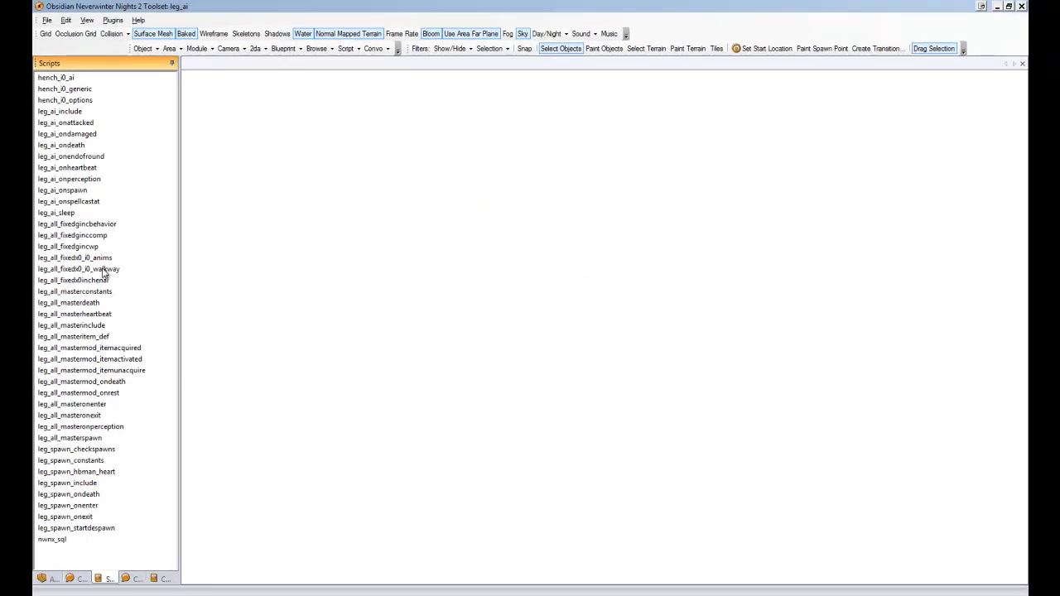
click(120, 21)
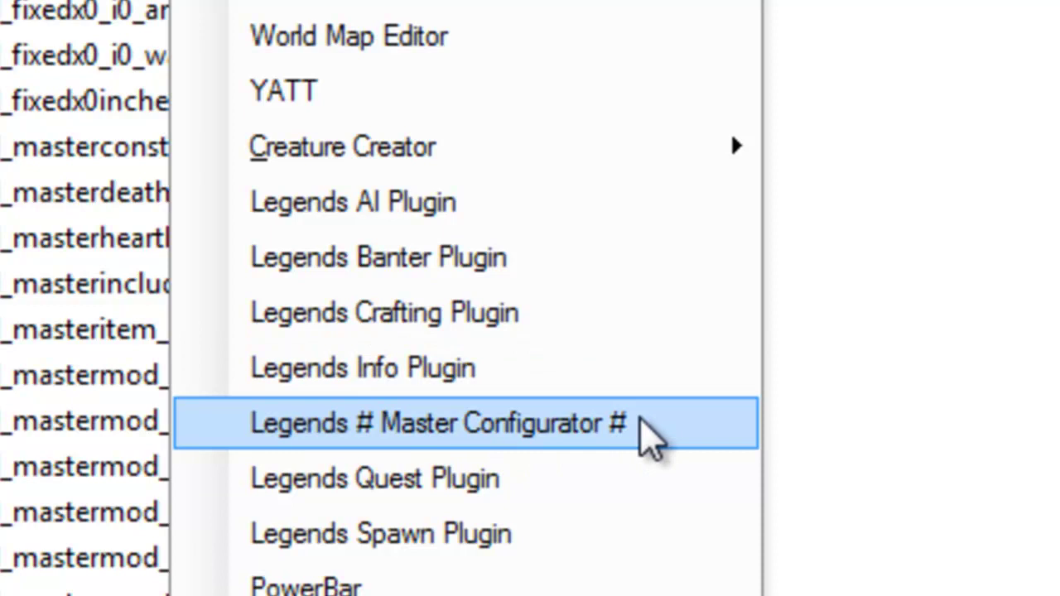
click(641, 424)
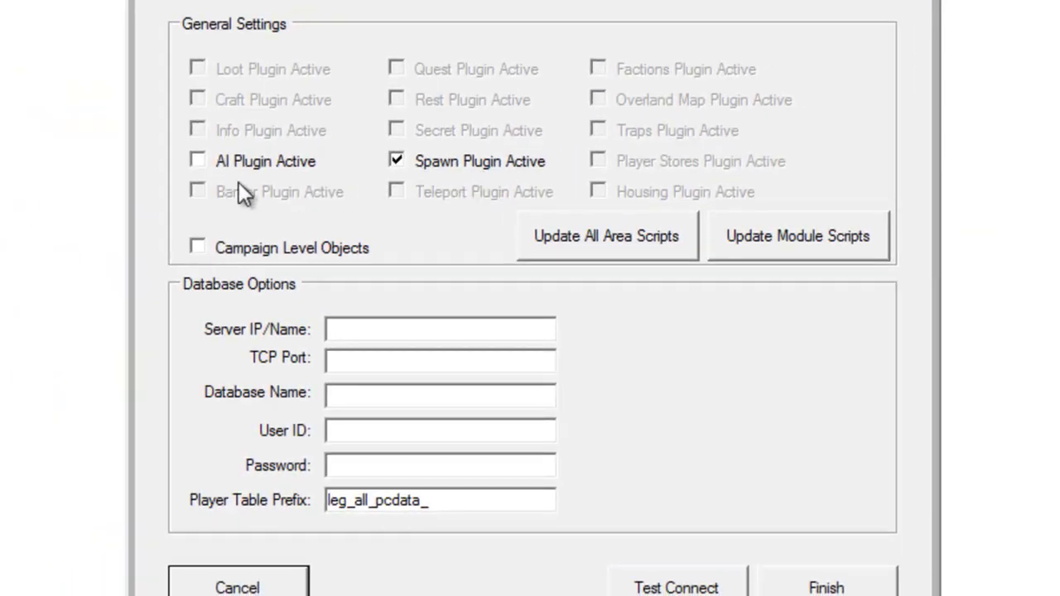
click(235, 160)
- Run Update Module Scripts and Update All Area Scripts, confirming Yes to each
click(772, 252)
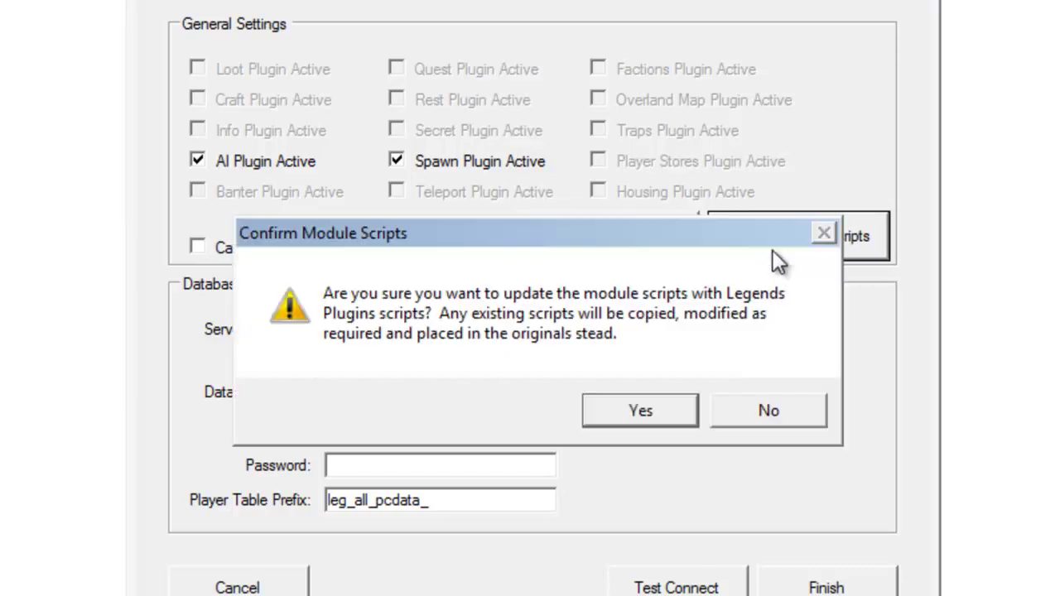
click(618, 407)
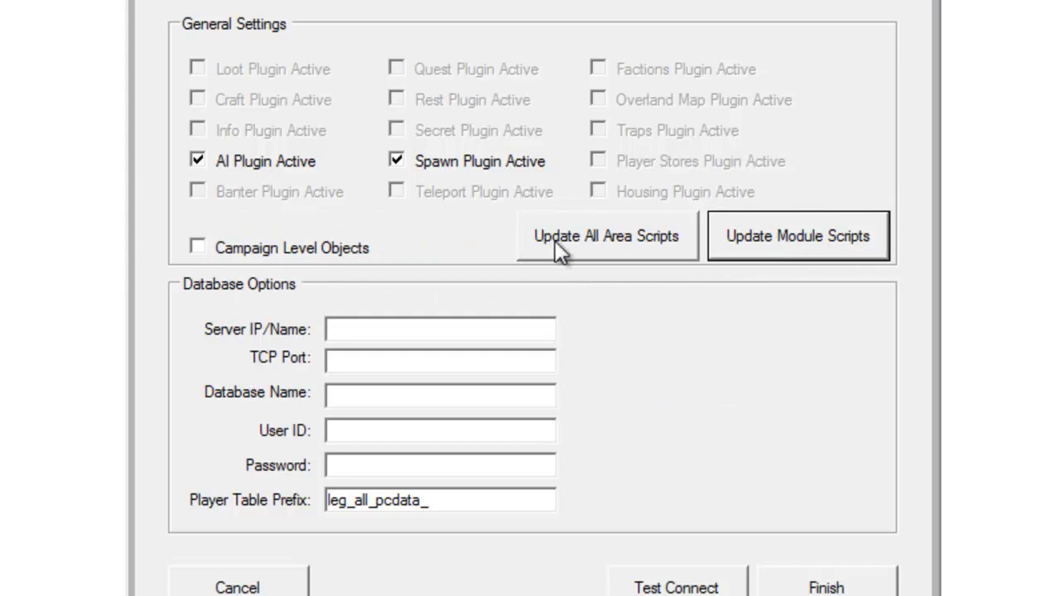
click(627, 258)
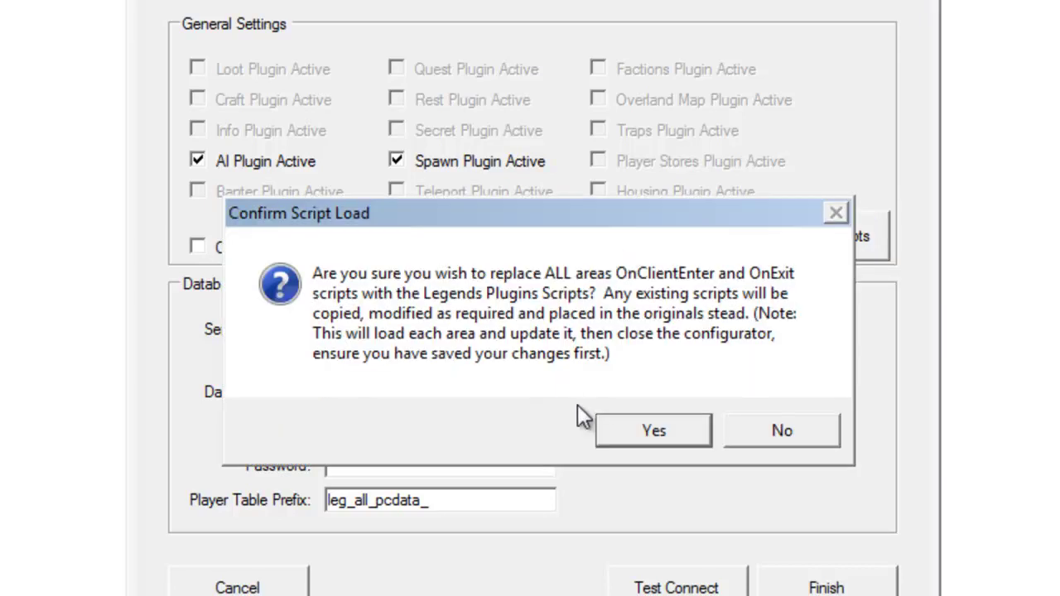
click(625, 427)
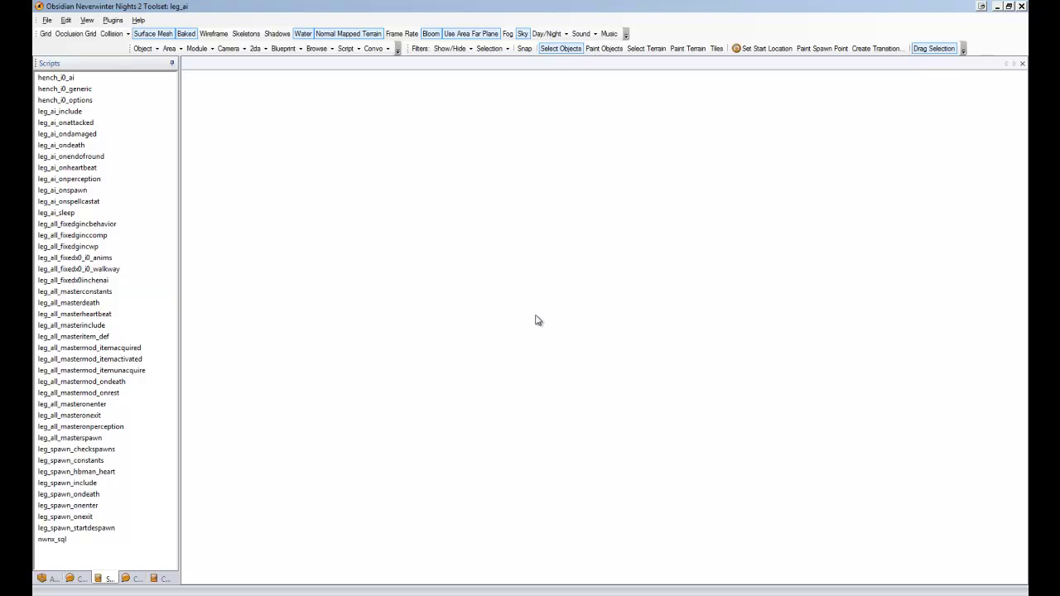
- Show the Areas list, then open the Legends AI Plugin and quit it
click(44, 579)
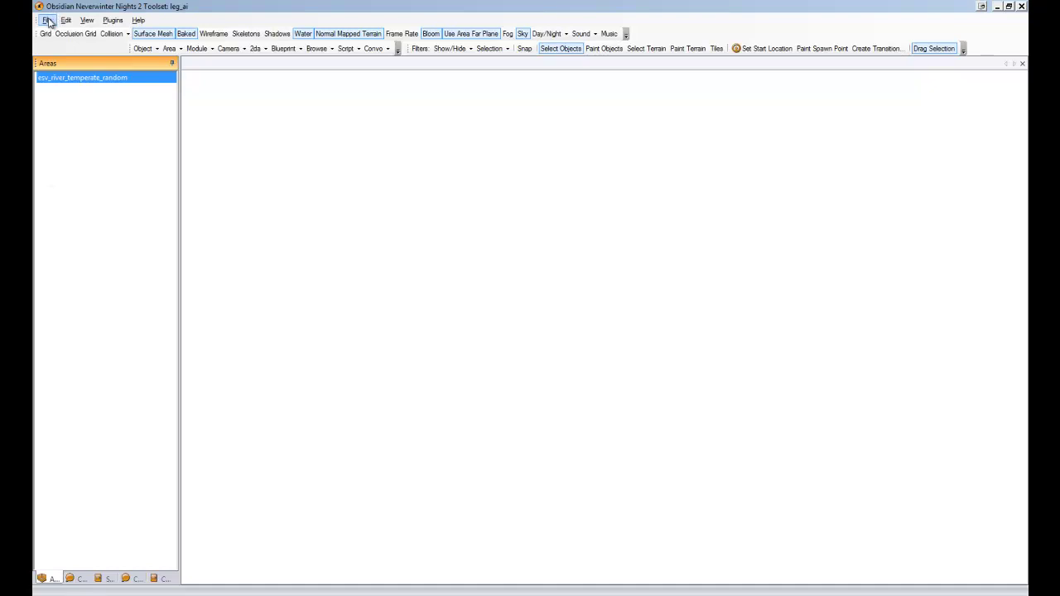
click(105, 21)
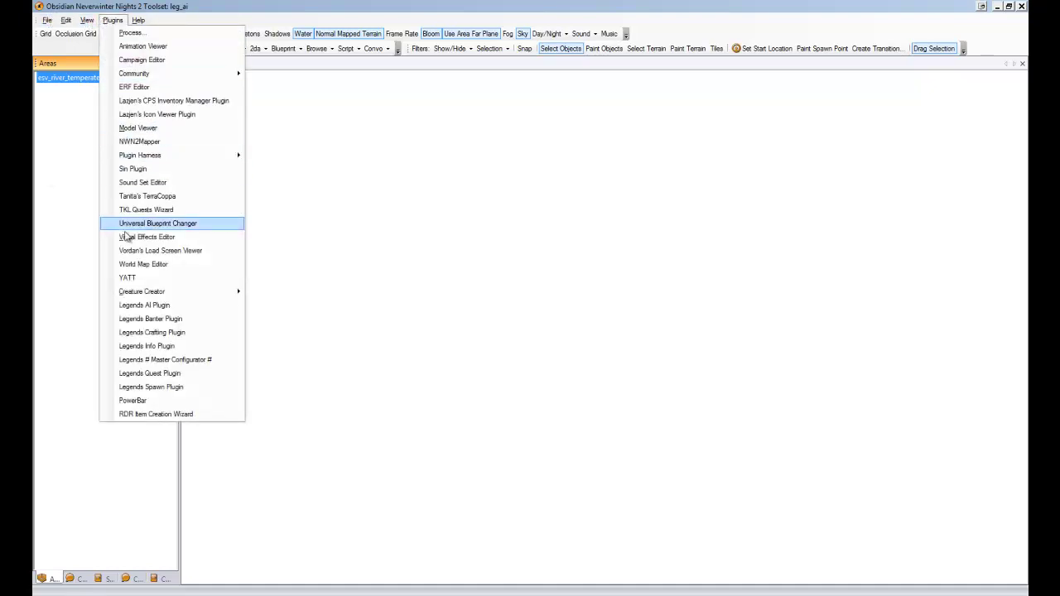
click(131, 305)
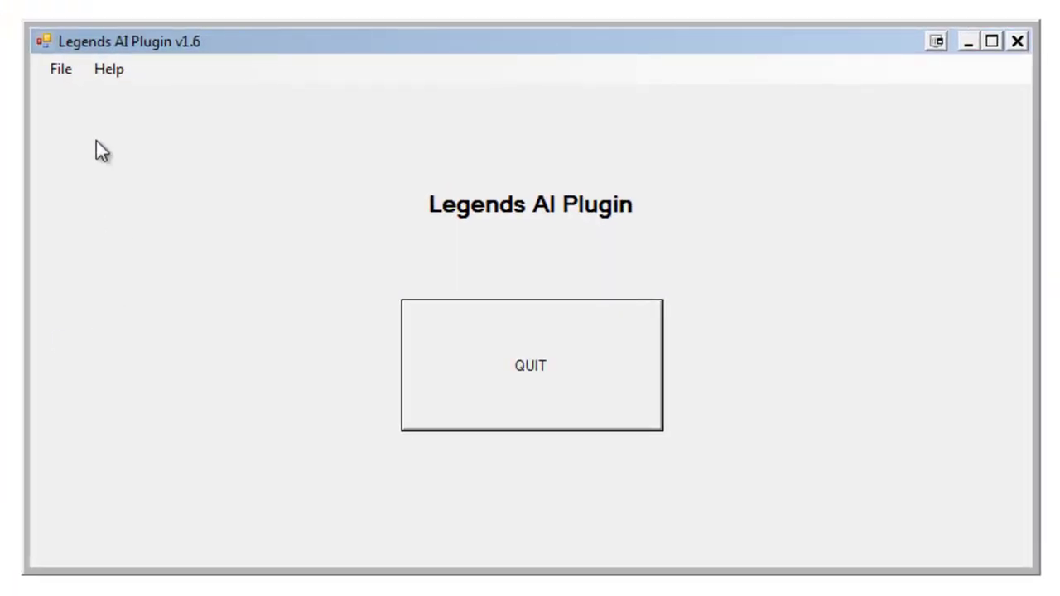
click(58, 69)
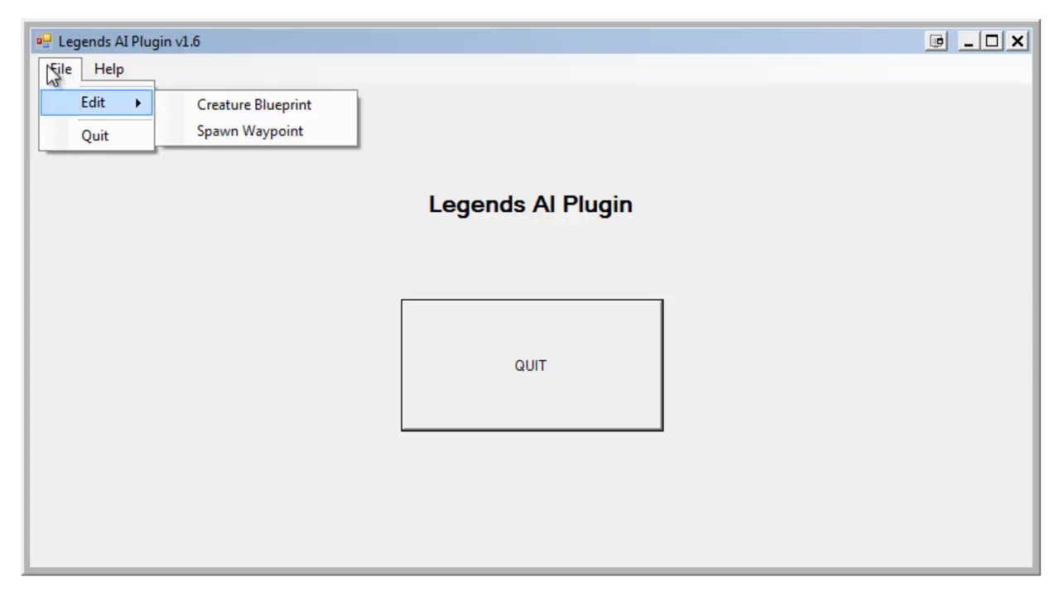
click(47, 68)
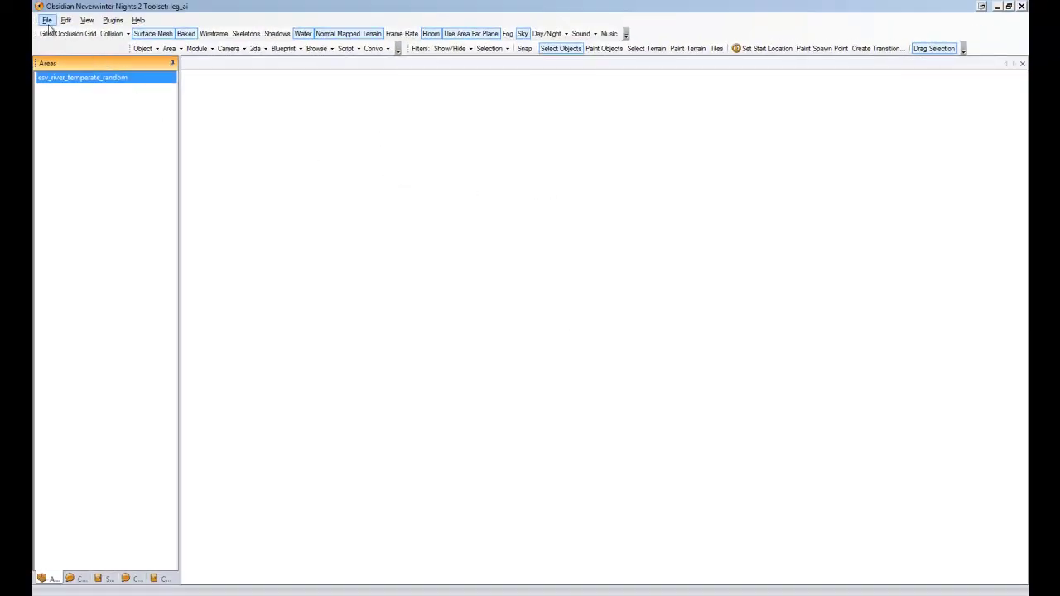
- Compile all scripts in the module and close the Verify panel
click(47, 20)
mouse_move(69, 244)
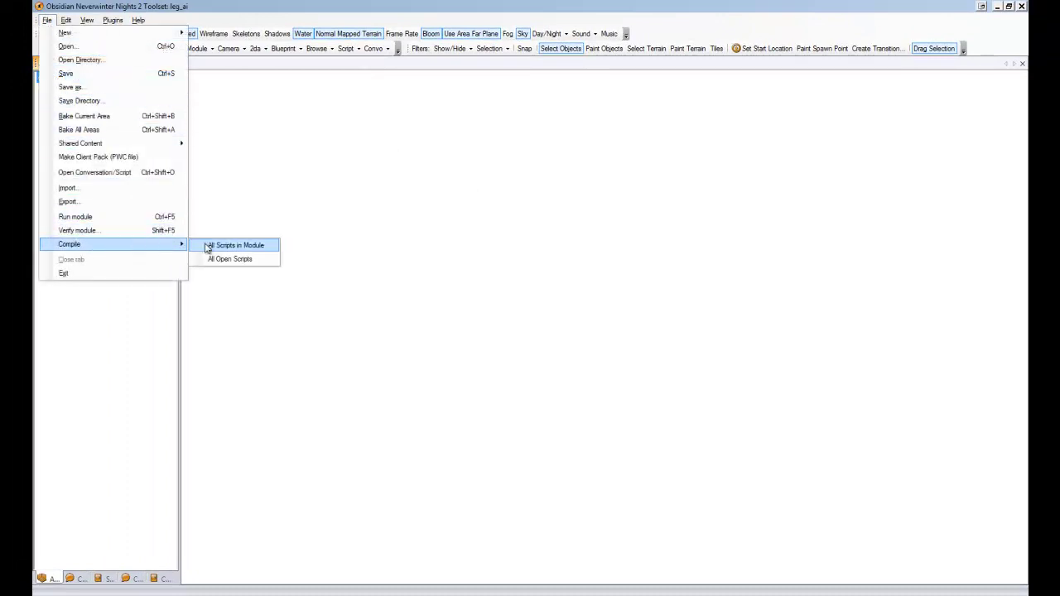
click(225, 249)
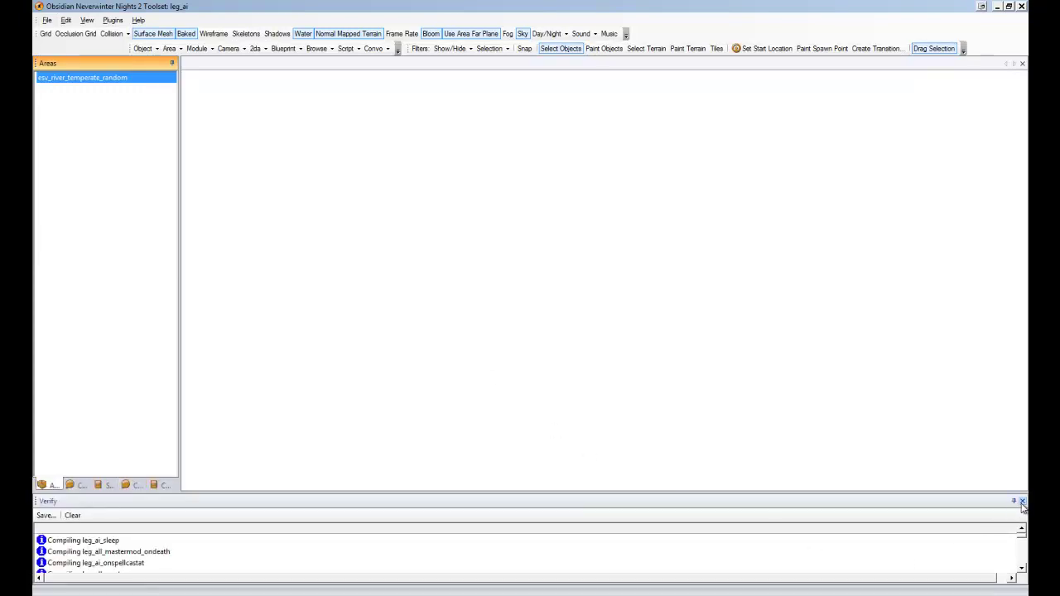
click(1023, 501)
- Save the module to its directory
click(47, 20)
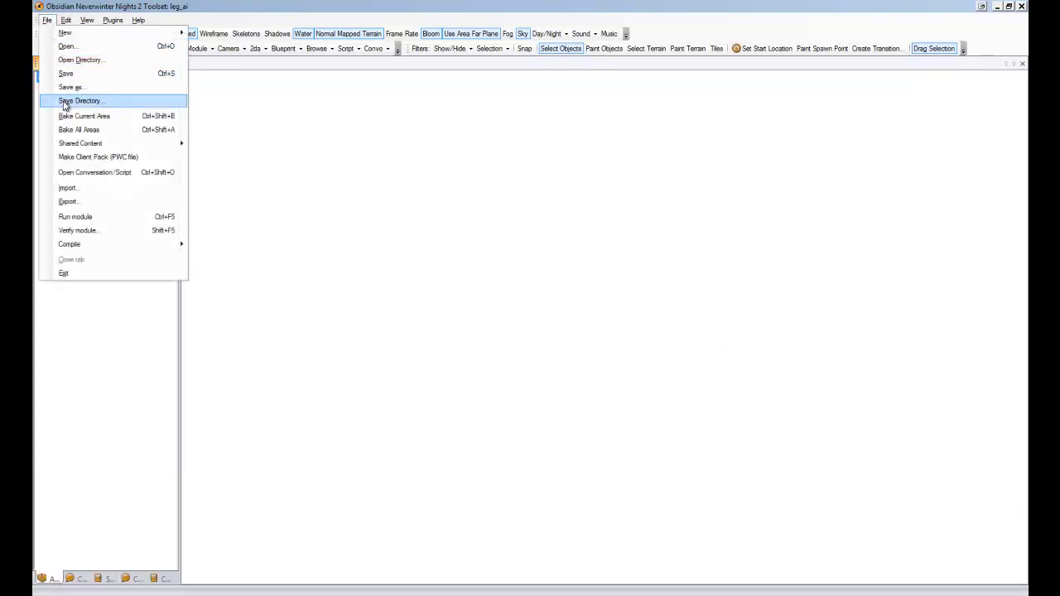
click(66, 72)
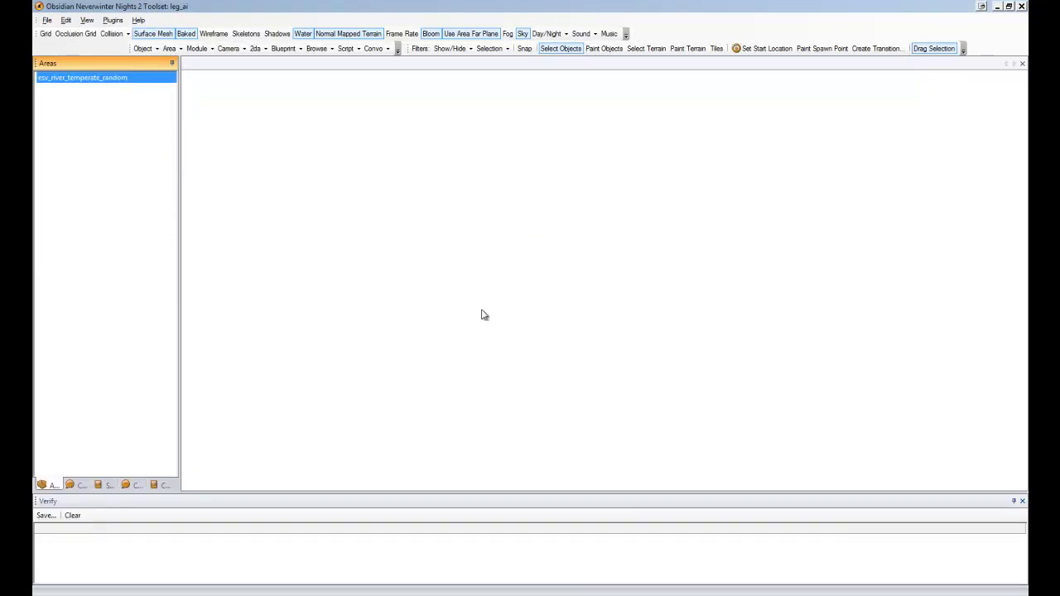
click(1023, 500)
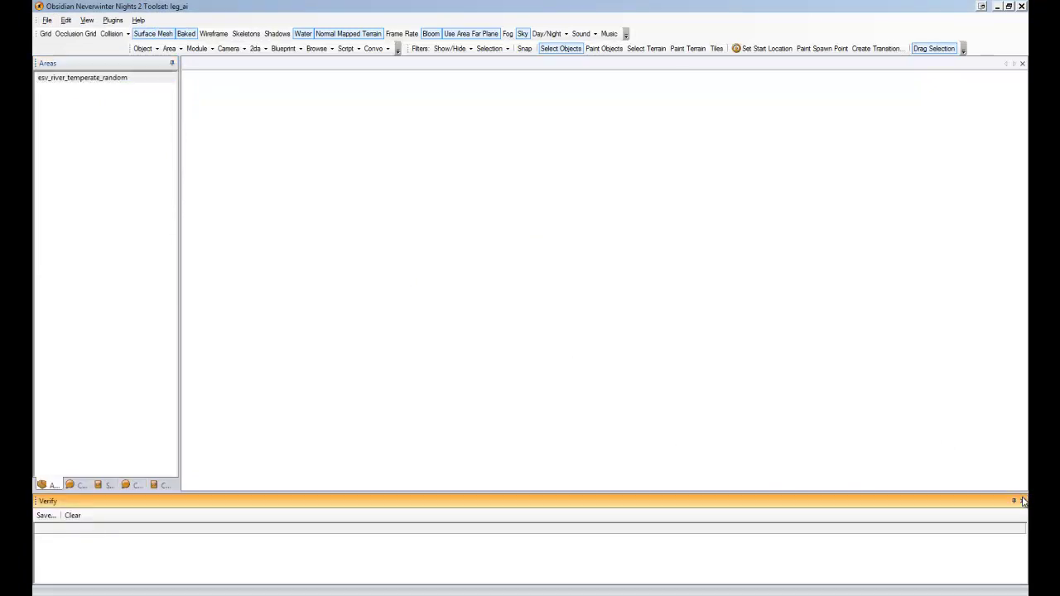
- Copy the Kana NPC blueprint into the module and select the n_kana0 copy
click(1024, 500)
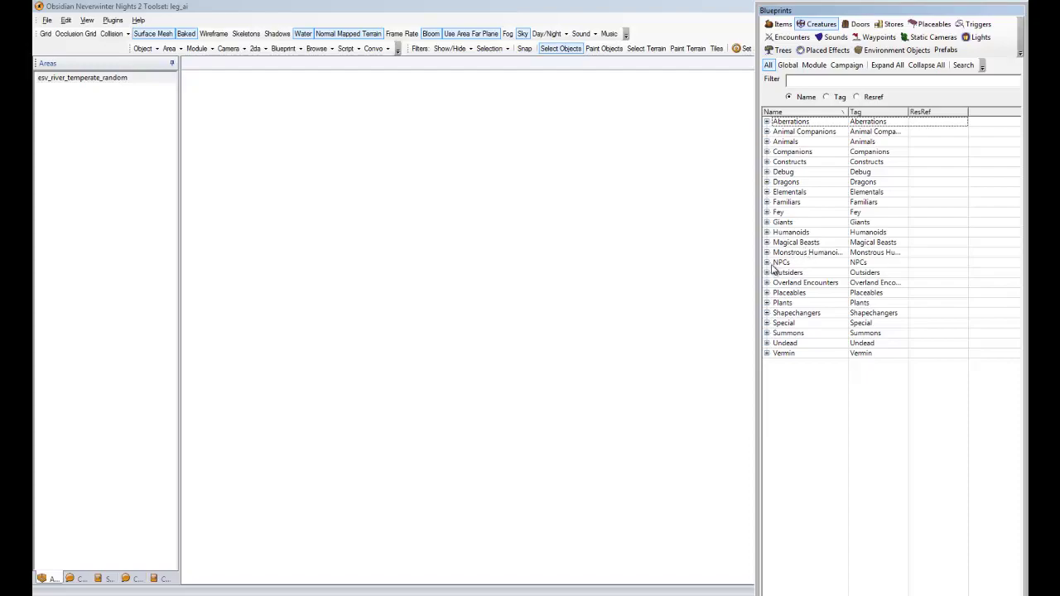
click(768, 265)
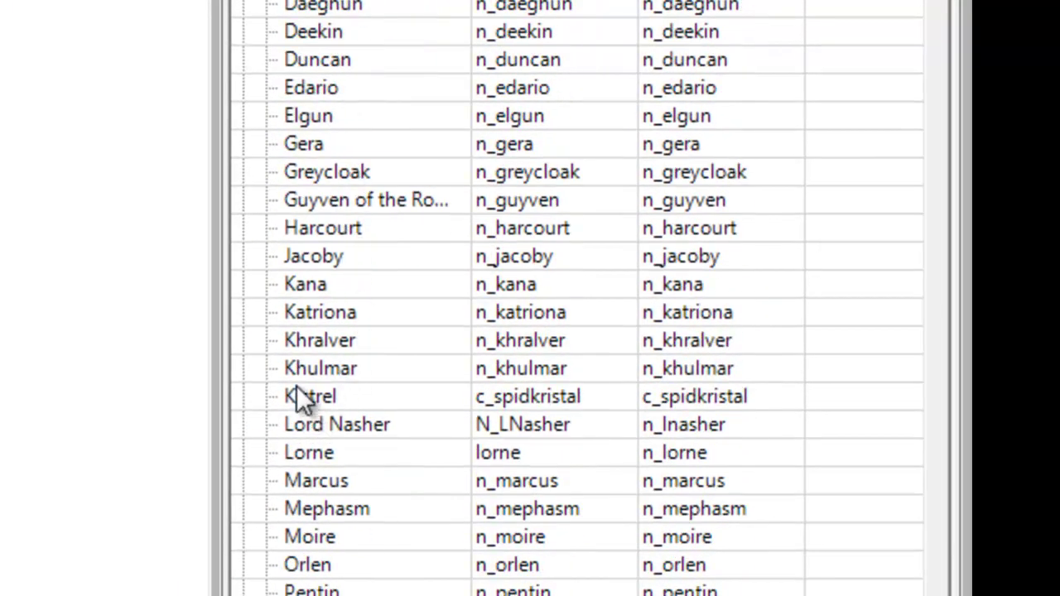
click(326, 284)
right_click(326, 285)
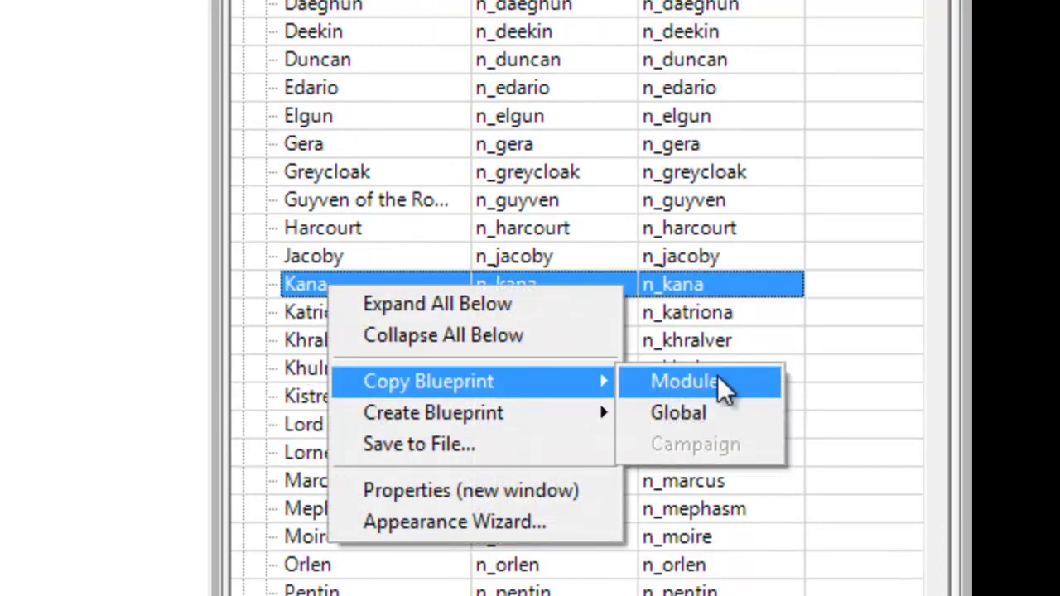
click(713, 380)
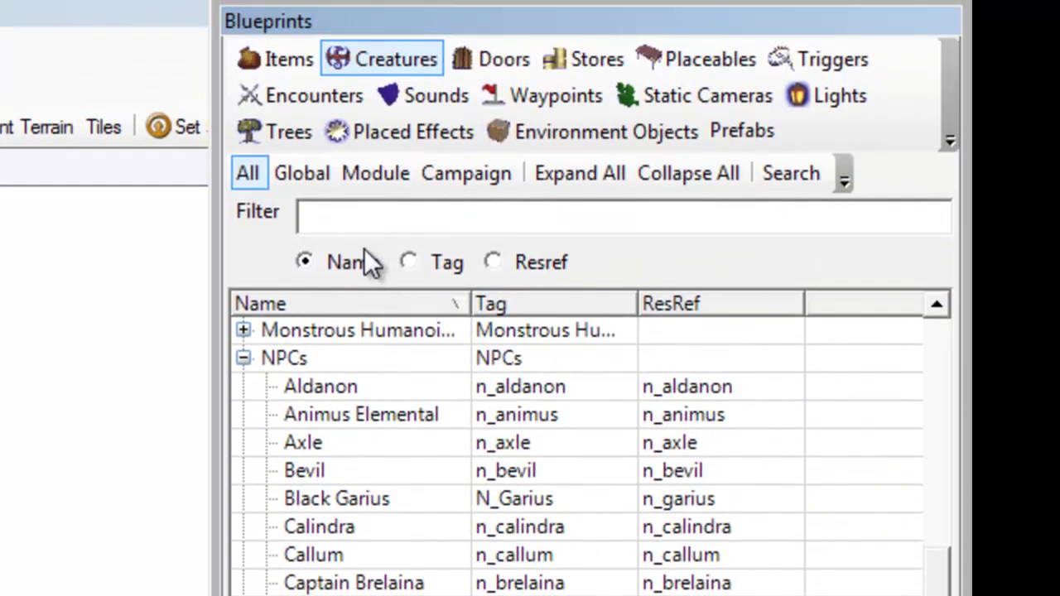
click(354, 176)
click(245, 331)
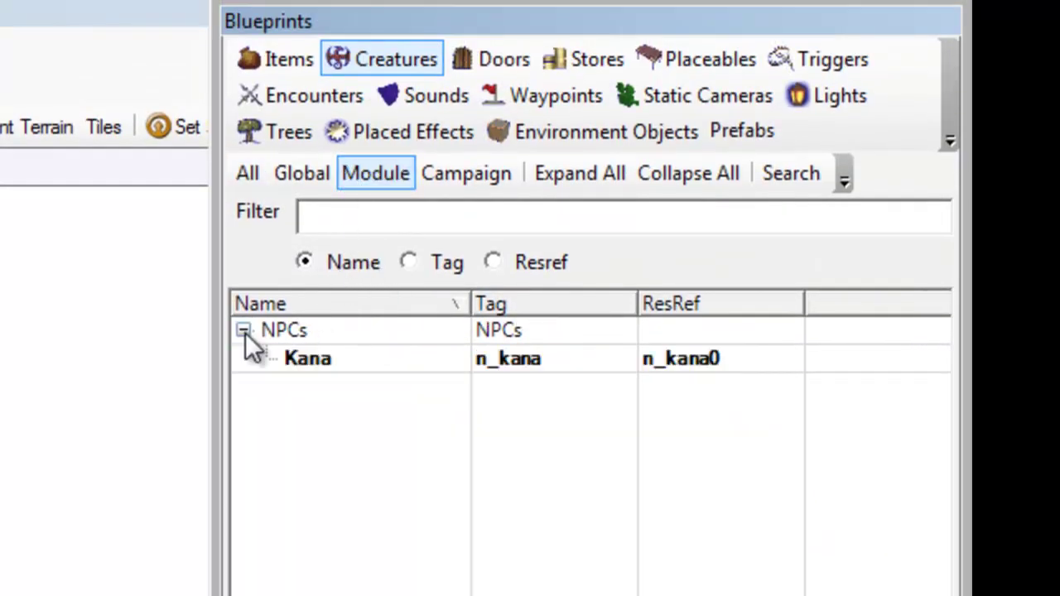
click(321, 359)
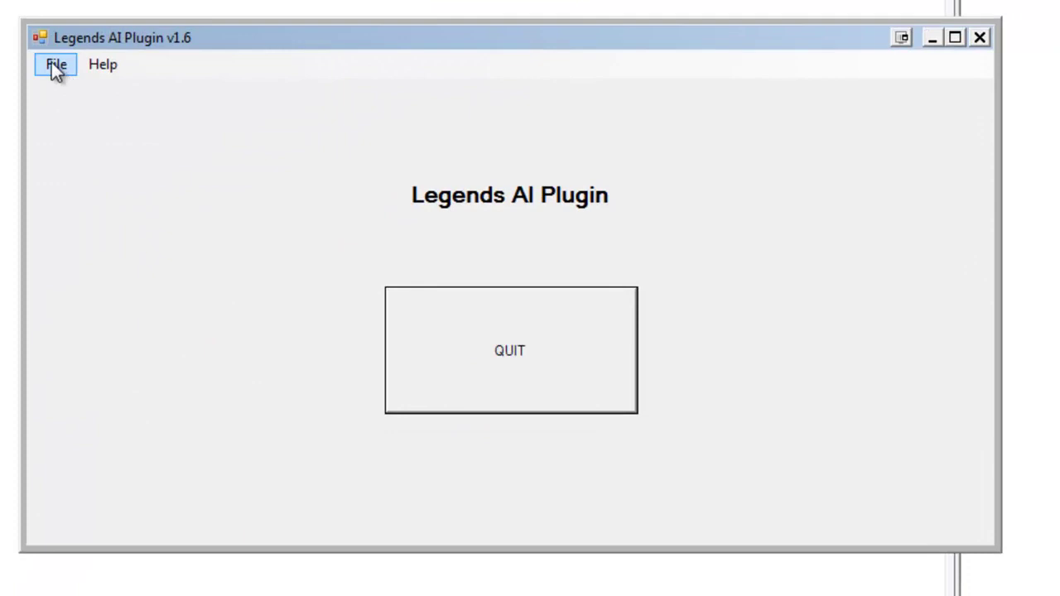
- Set Kana's roam behavior to Guard in the Legends AI Plugin, then quit the plugin
click(52, 62)
mouse_move(90, 97)
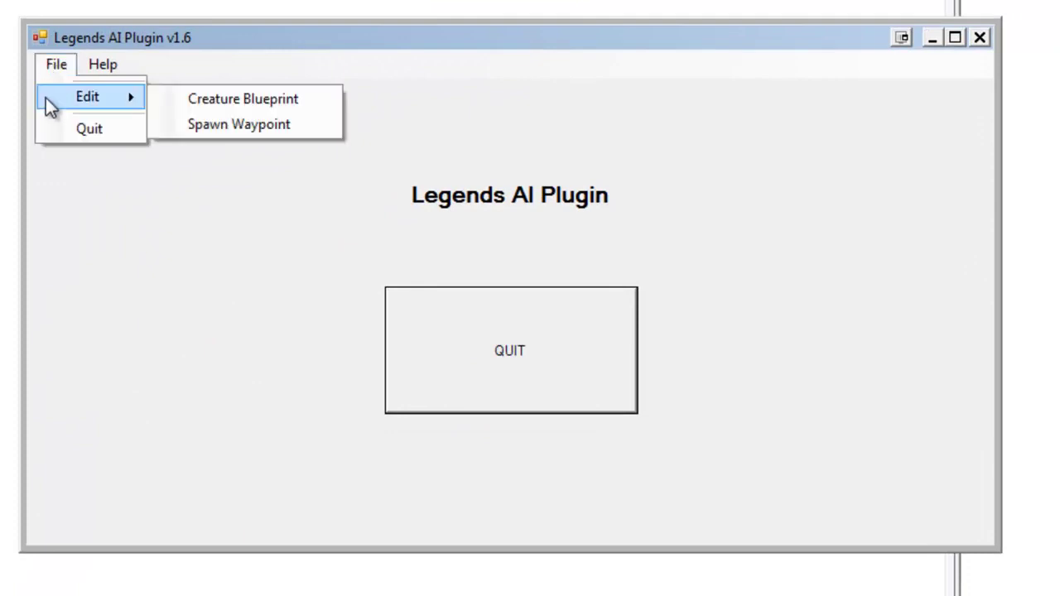
click(220, 99)
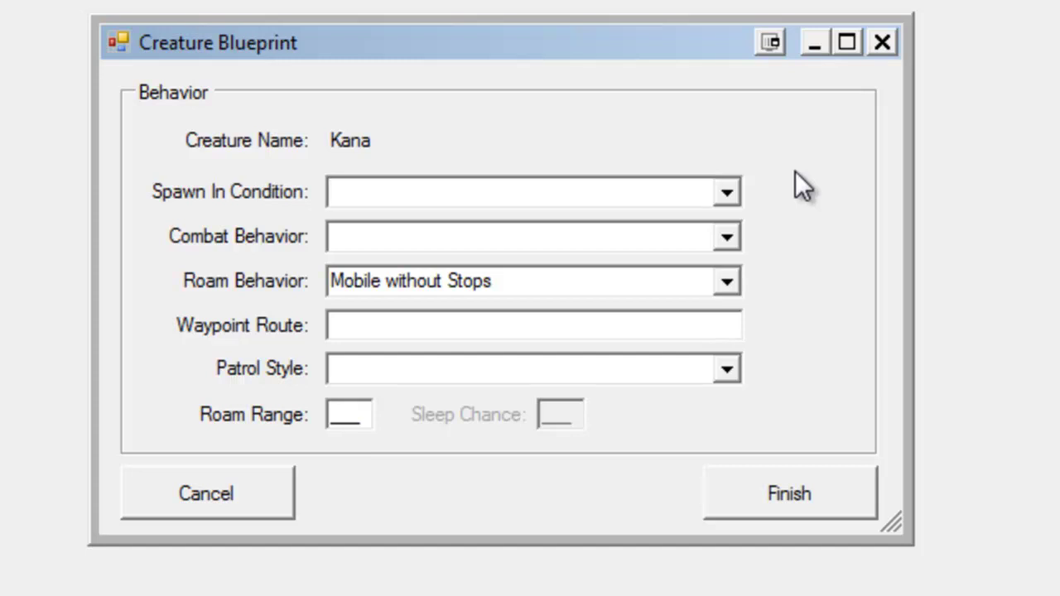
click(741, 280)
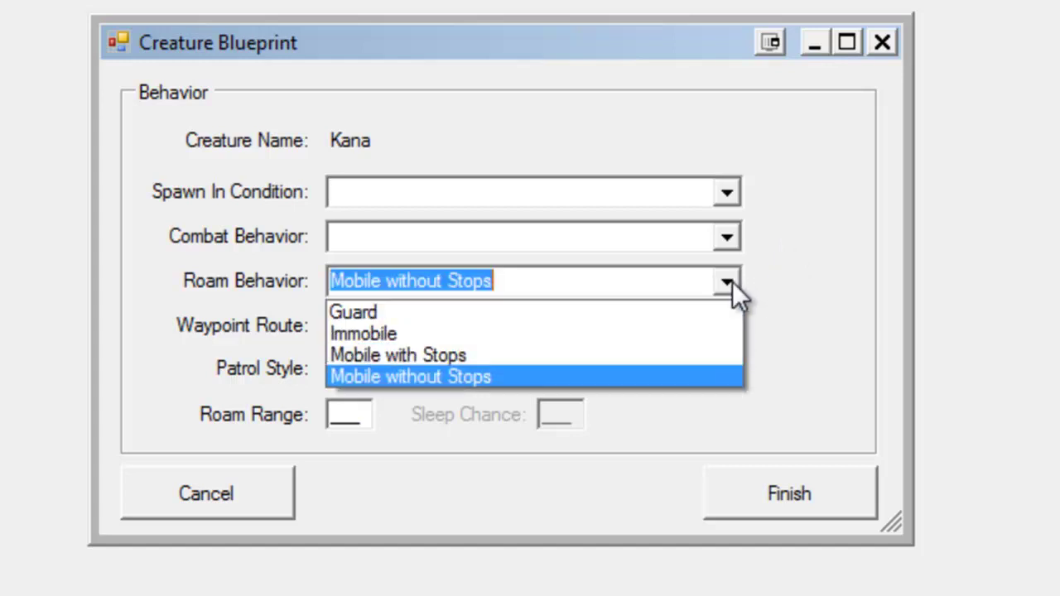
click(356, 314)
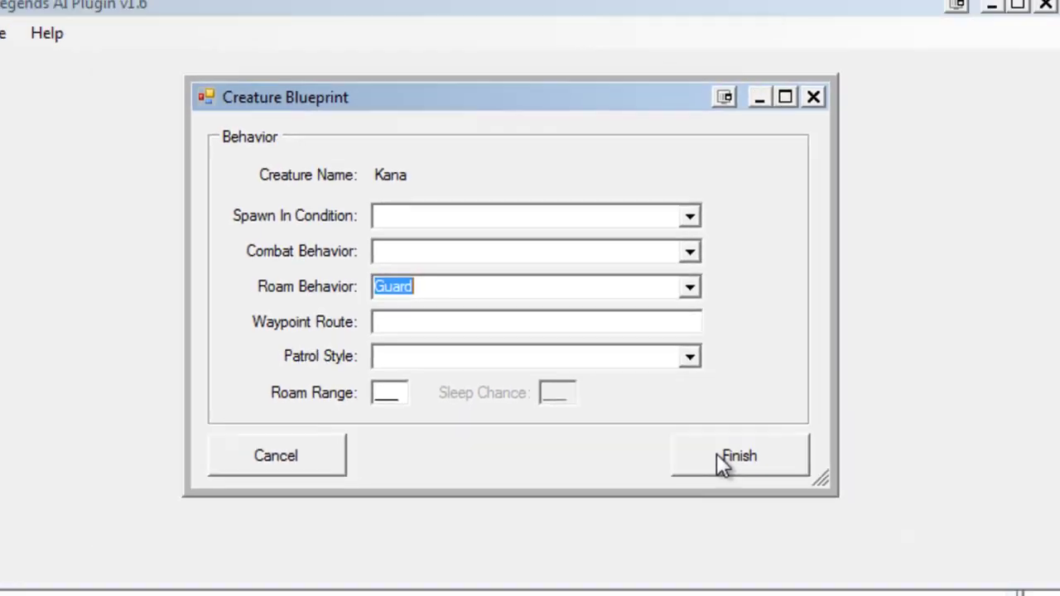
click(760, 492)
click(503, 331)
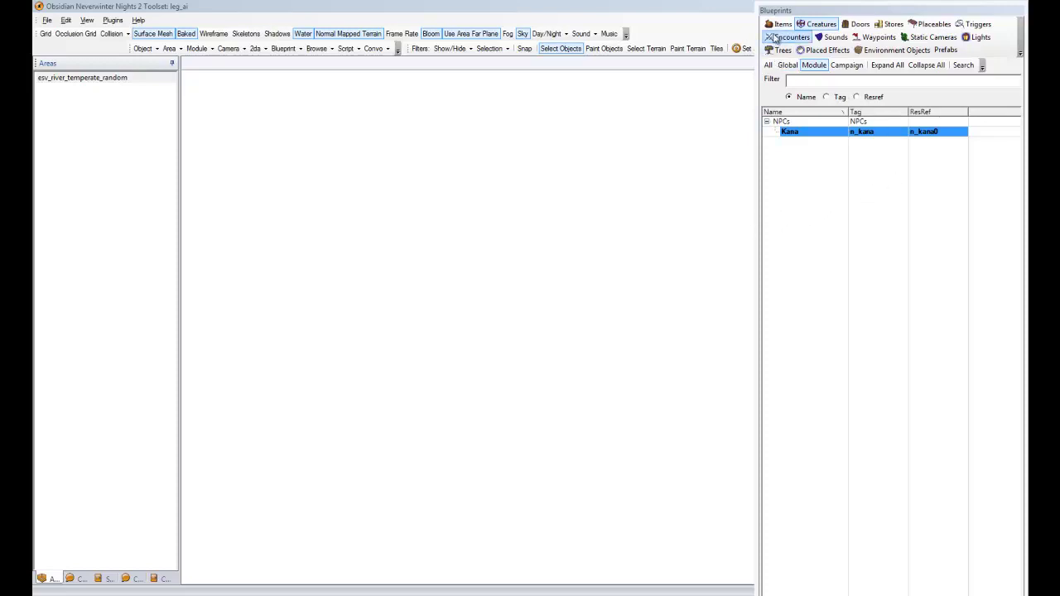
- Copy the Edario and Duncan NPC blueprints into the module
click(768, 66)
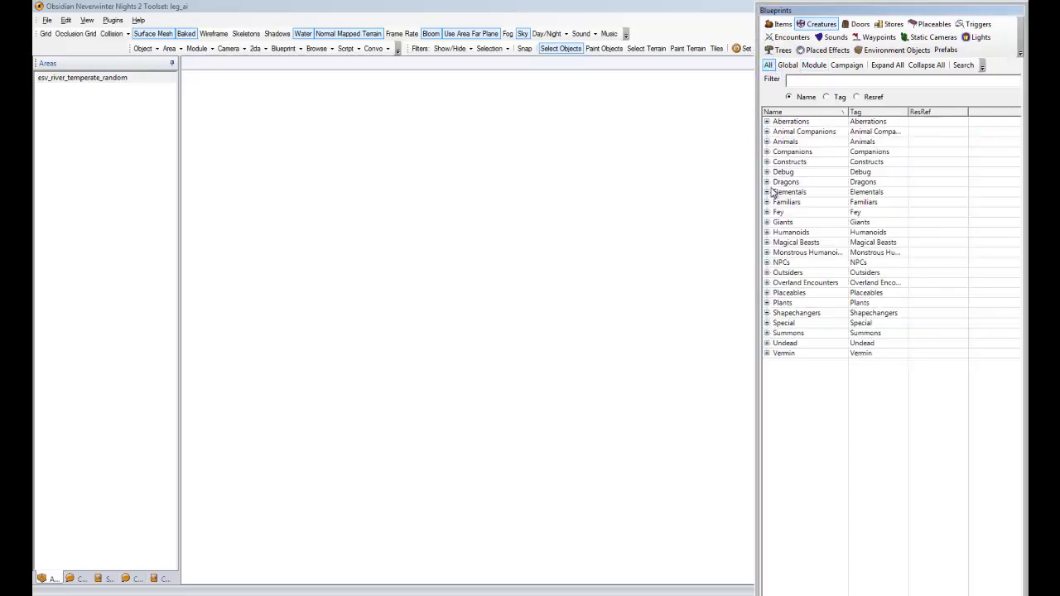
click(766, 262)
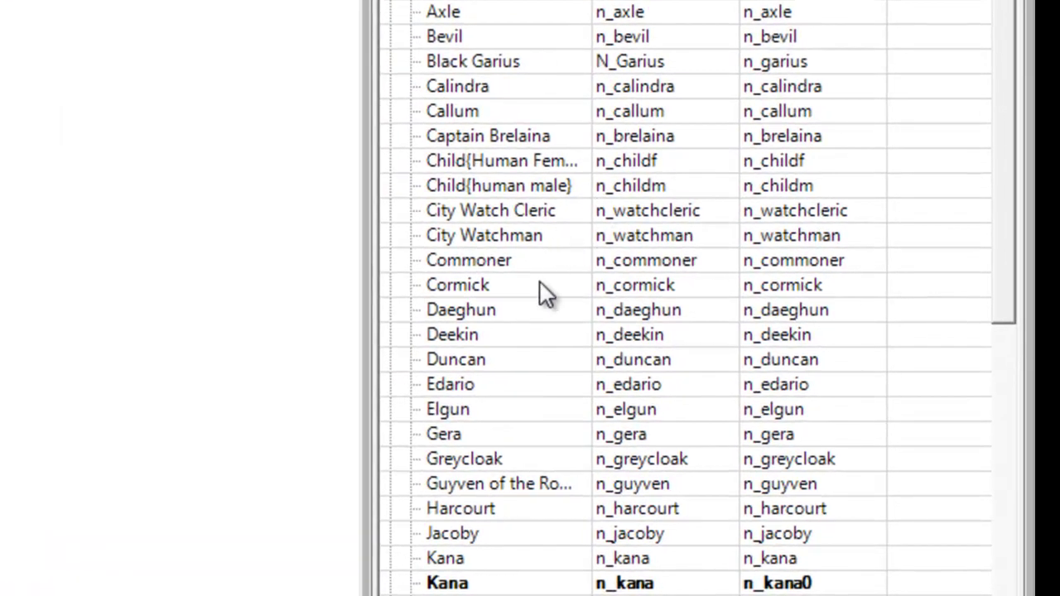
click(468, 386)
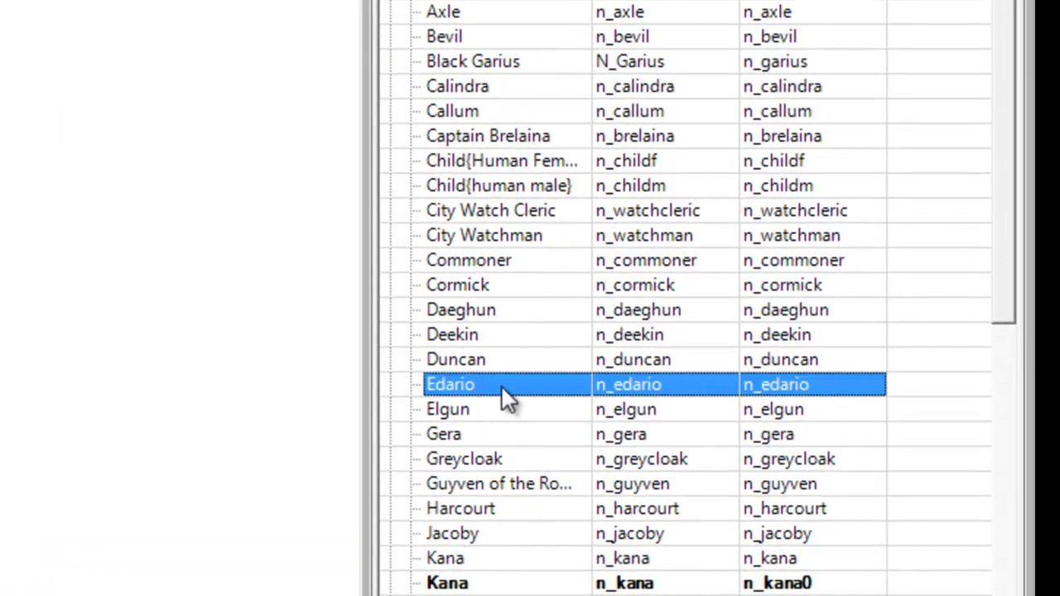
right_click(501, 385)
click(799, 478)
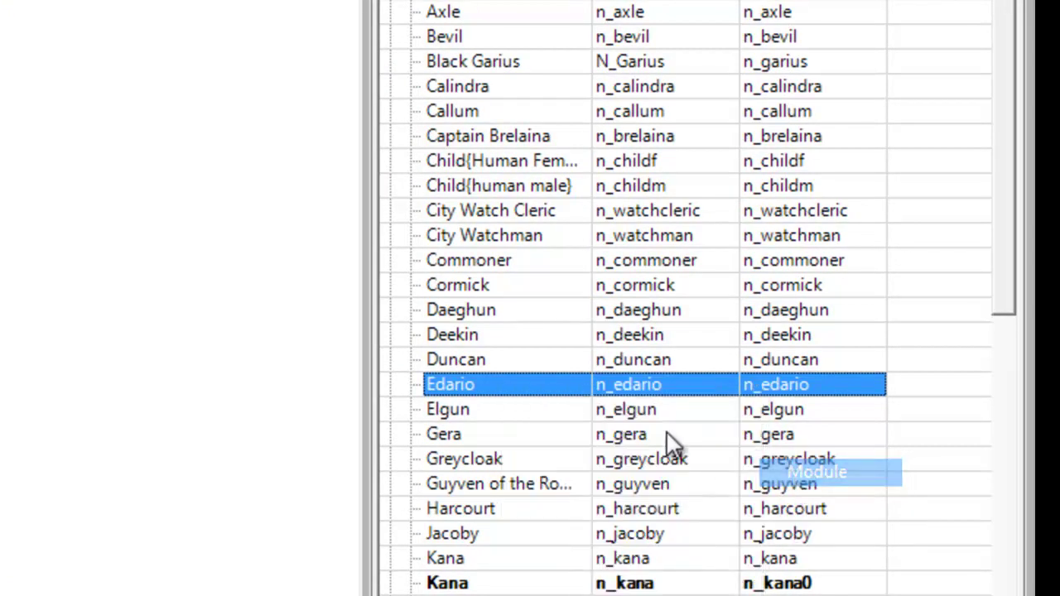
scroll(451, 208, down, 2)
scroll(567, 205, down, 2)
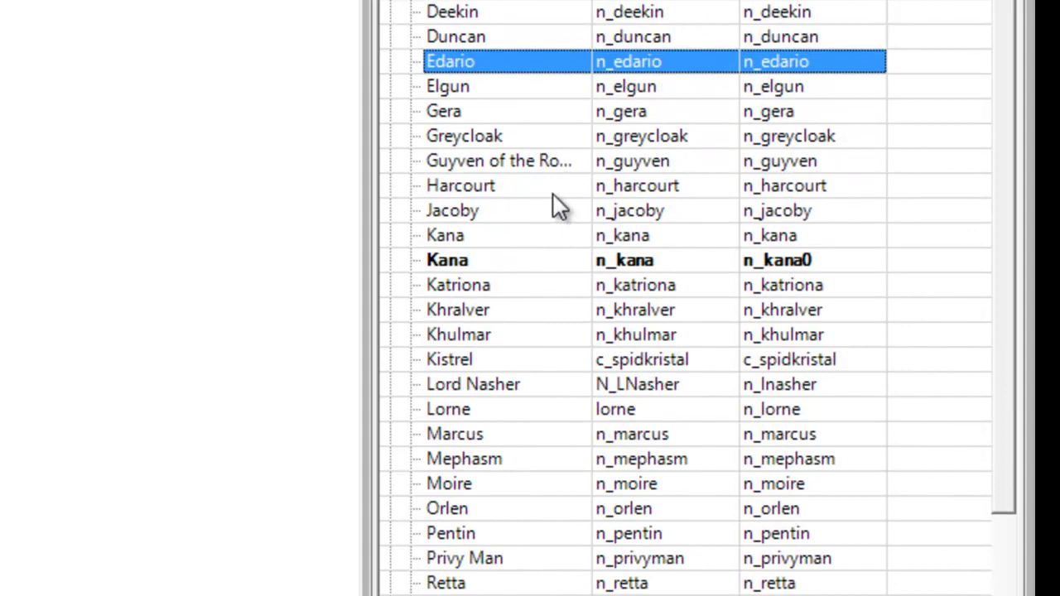
click(472, 37)
right_click(472, 36)
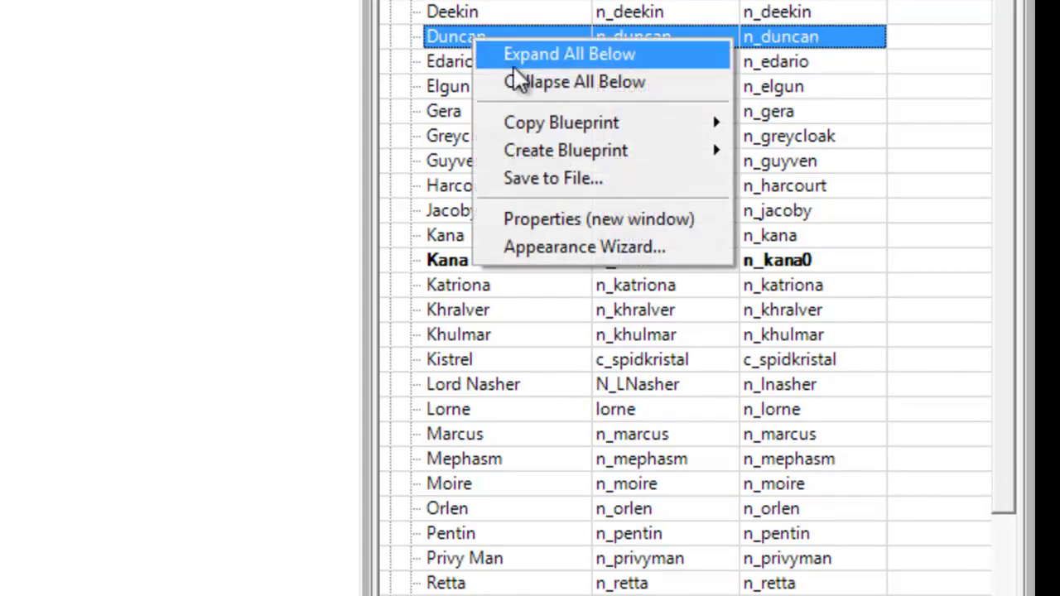
click(778, 123)
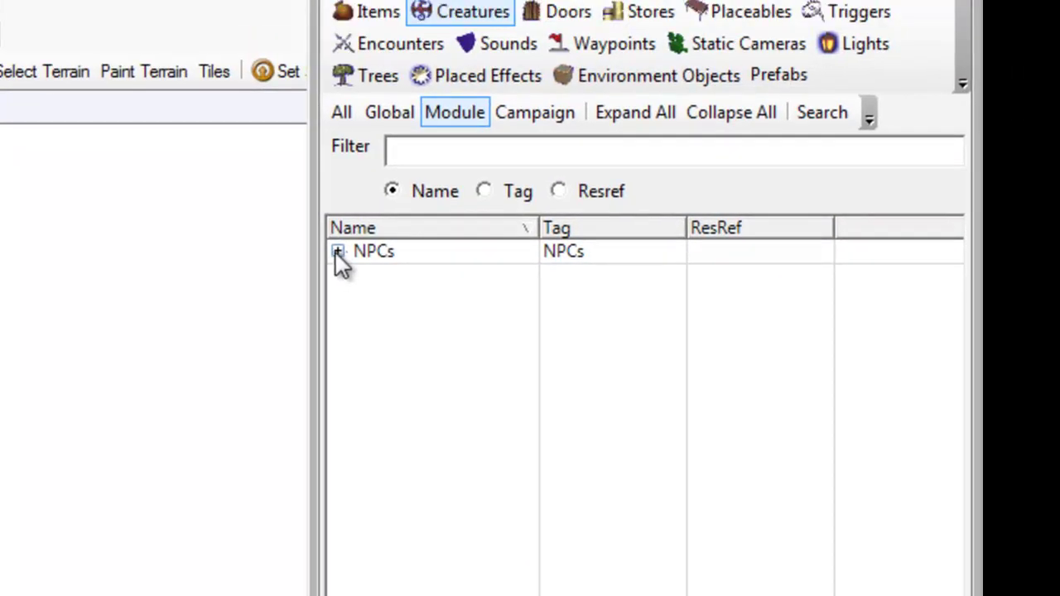
click(338, 251)
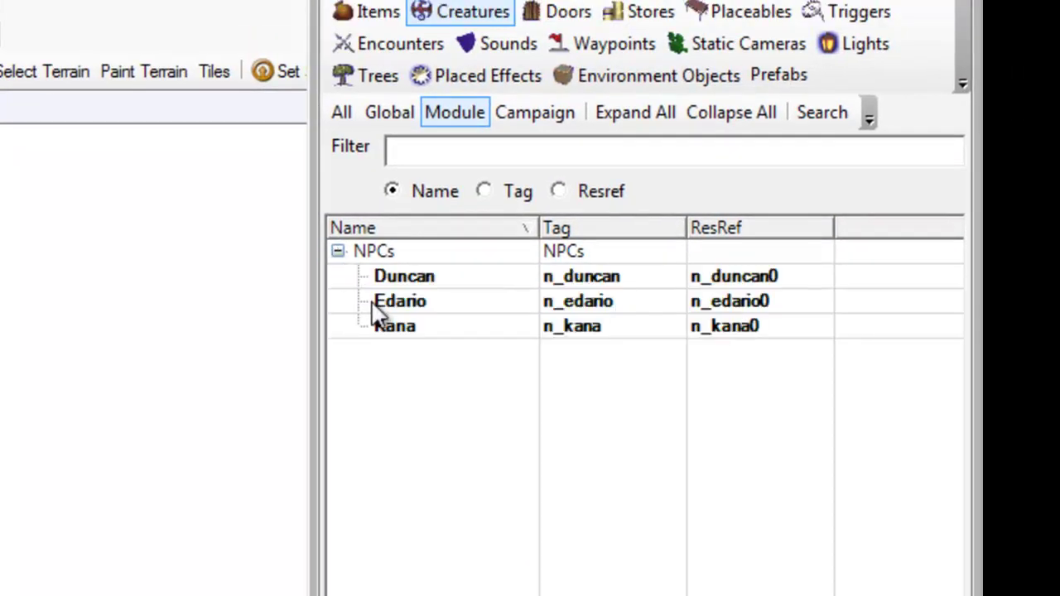
- Give Duncan's module blueprint a roam range of 5 in the Legends AI Plugin editor
click(447, 287)
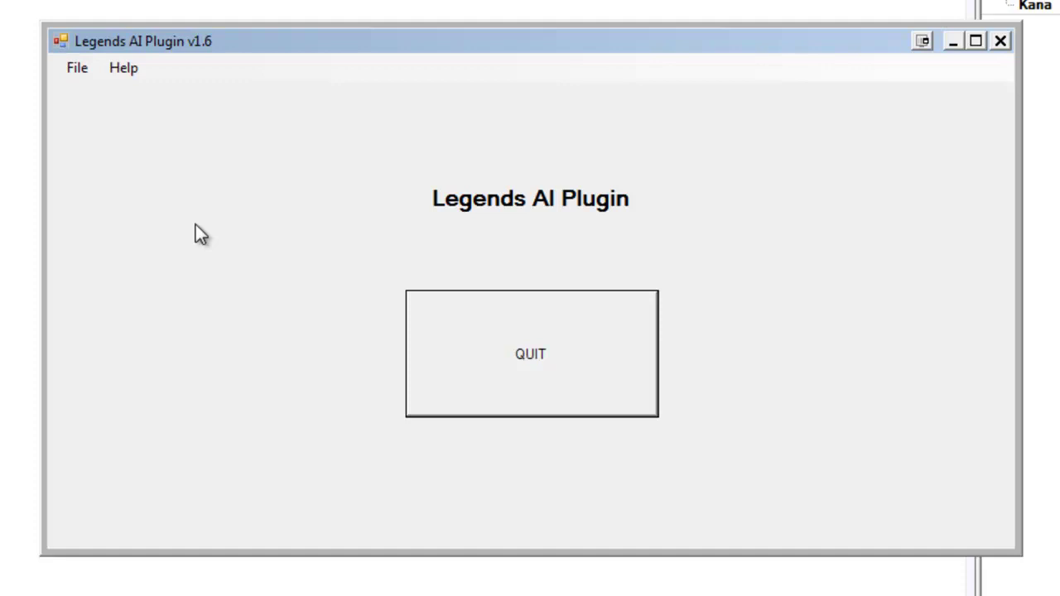
click(74, 68)
mouse_move(109, 100)
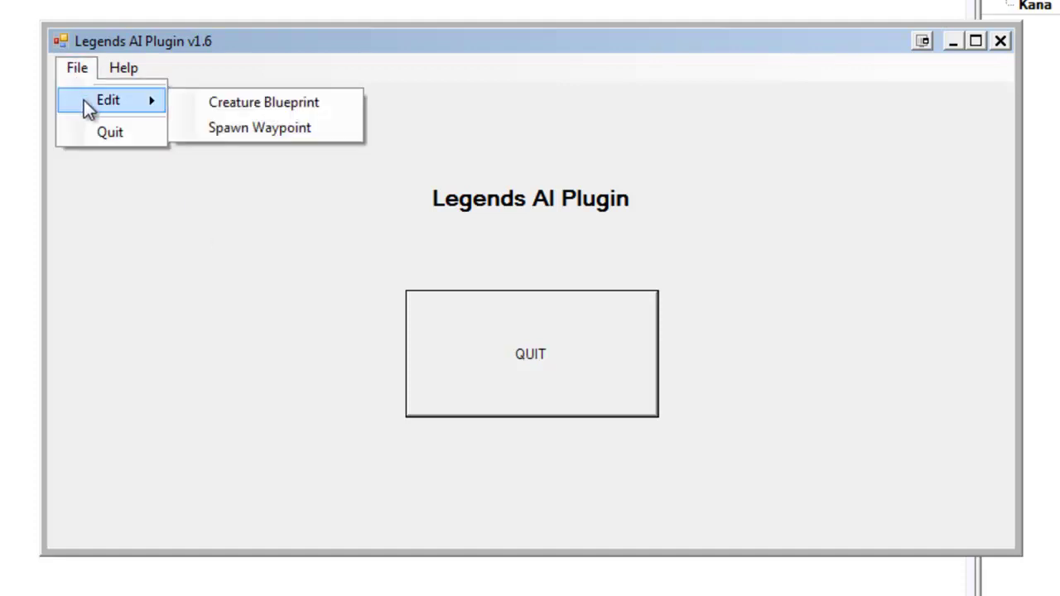
click(246, 104)
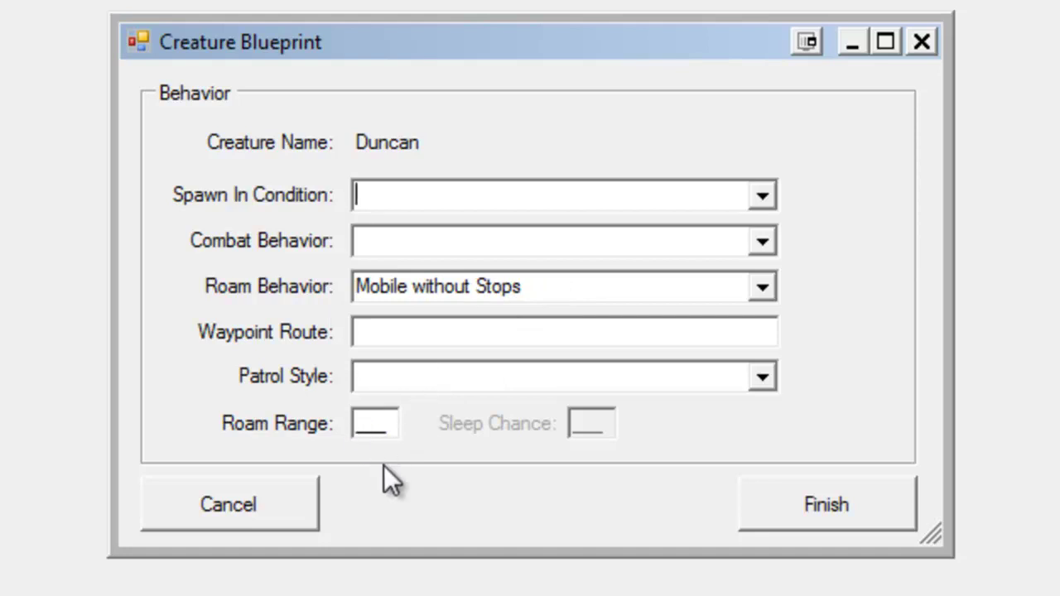
click(358, 424)
text(5)
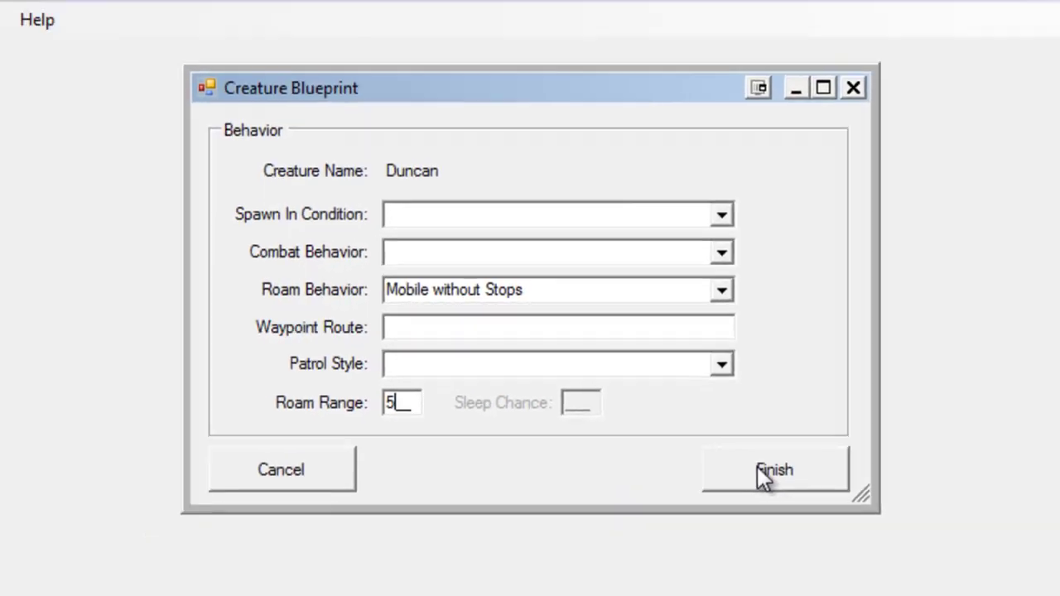
- Save Duncan's AI settings and relaunch the Legends AI Plugin
click(758, 469)
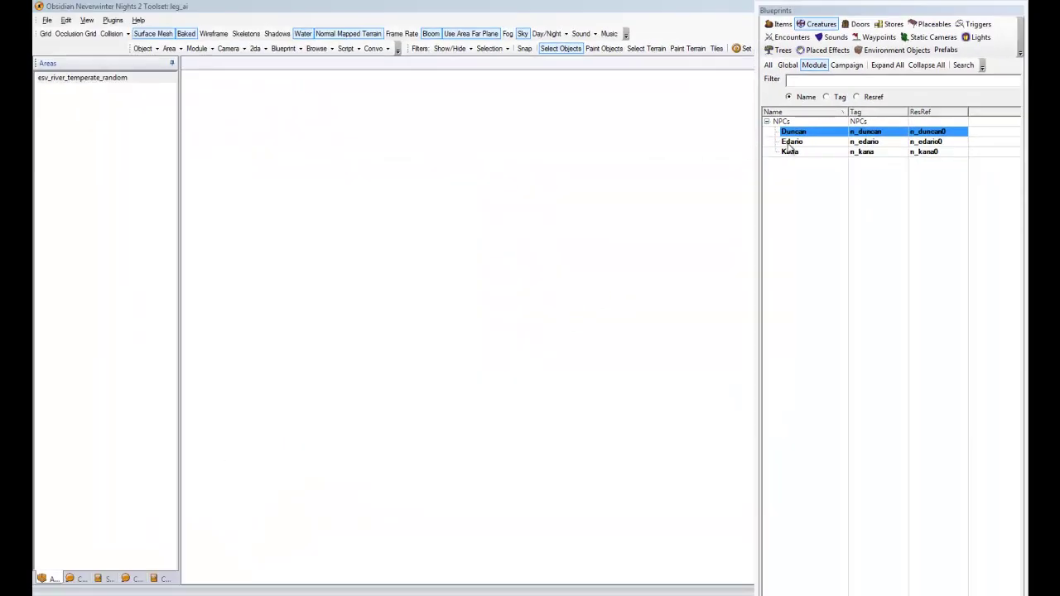
click(113, 20)
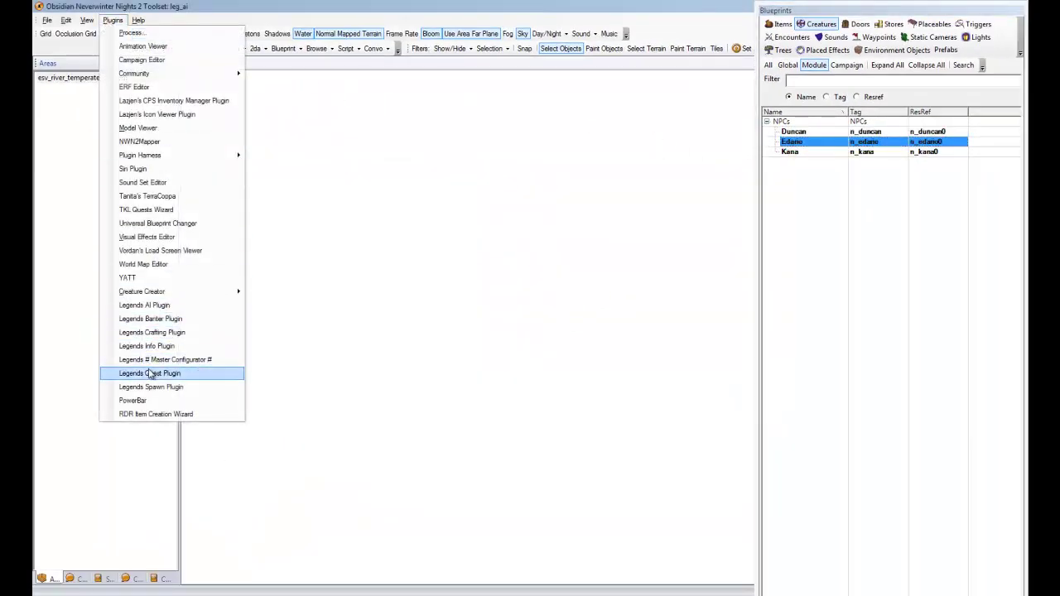
click(154, 305)
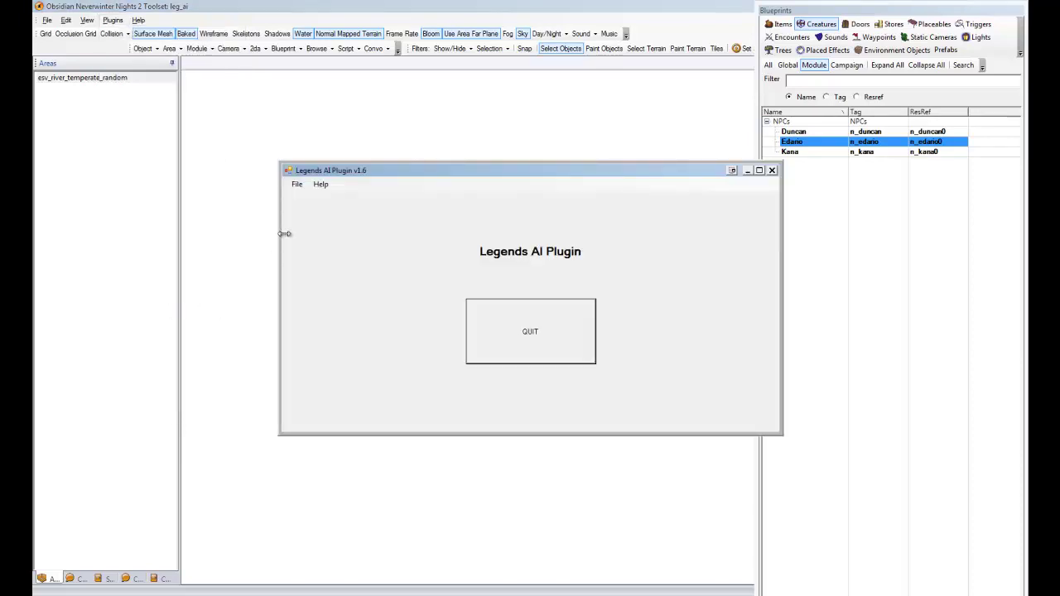
- Give Edario's blueprint Mobile without Stops roaming with roam range 5, then quit the plugin
click(295, 186)
click(395, 201)
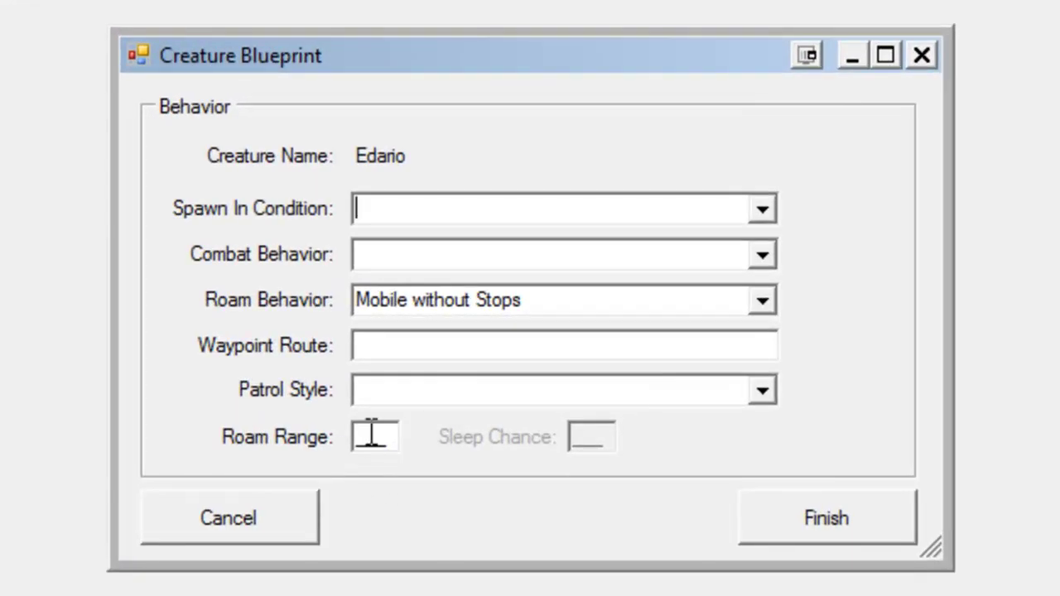
click(373, 436)
text(5)
click(800, 524)
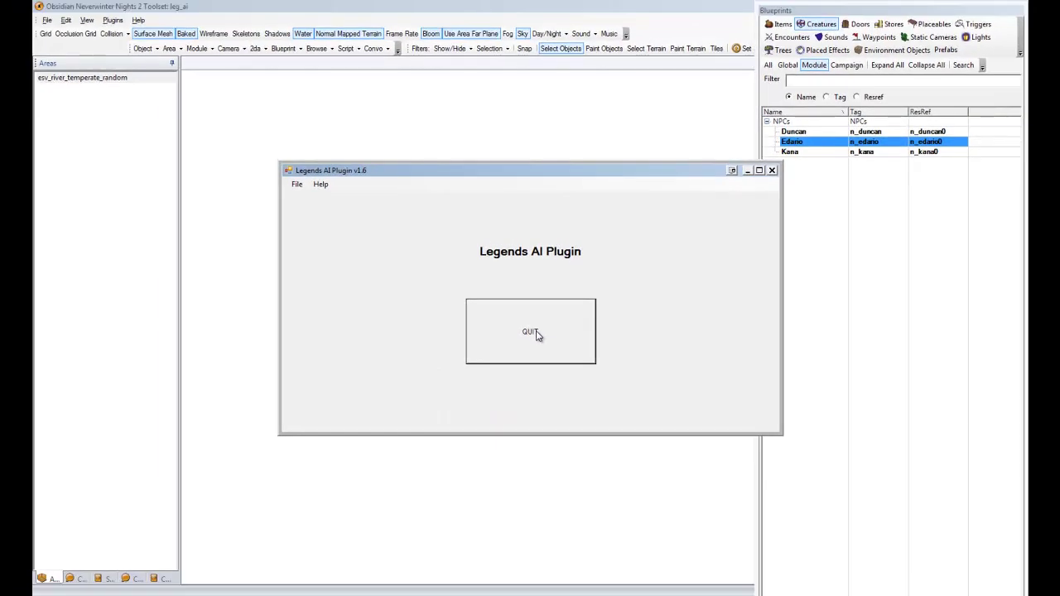
click(536, 334)
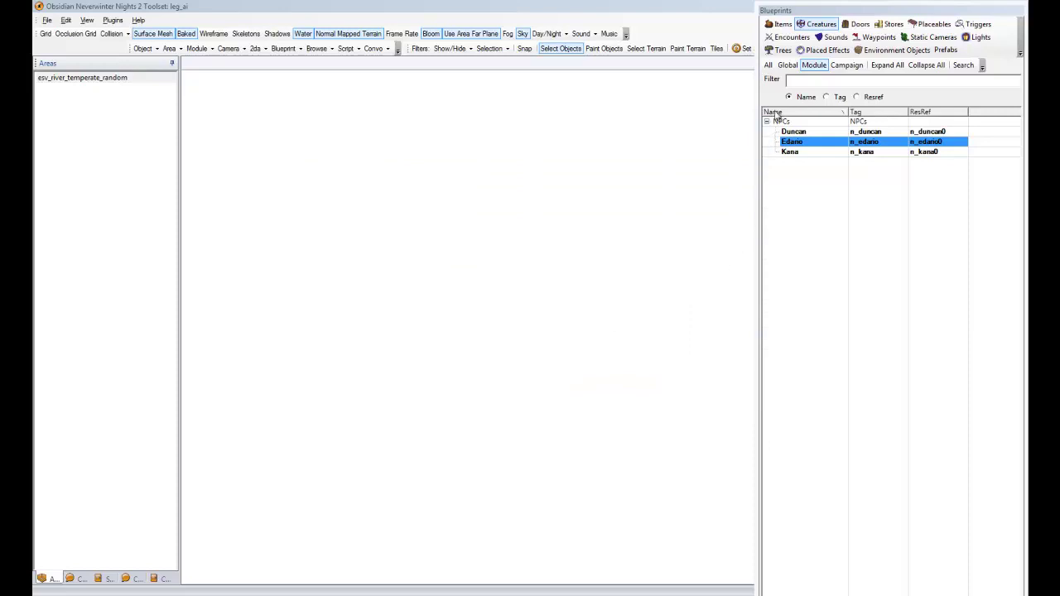
- Copy the Gera NPC blueprint into the Module and select it under Module NPCs
click(768, 65)
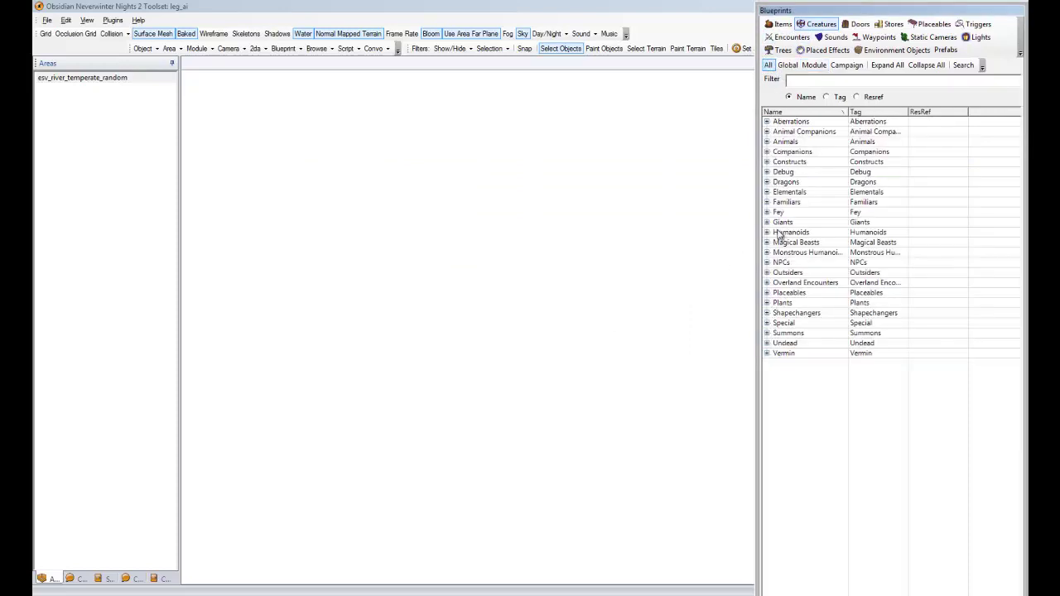
click(767, 262)
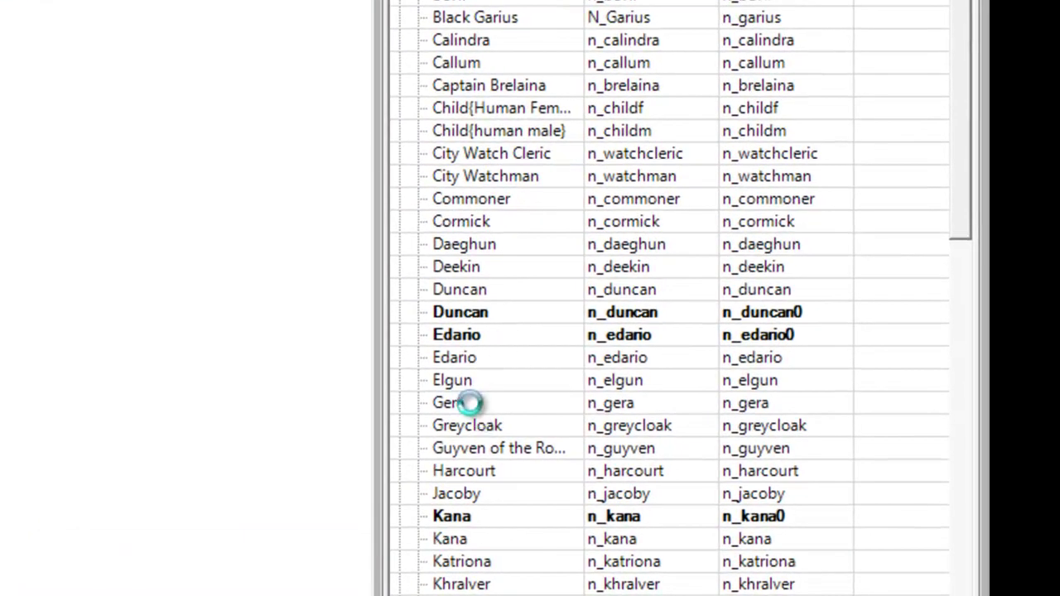
click(470, 402)
right_click(470, 401)
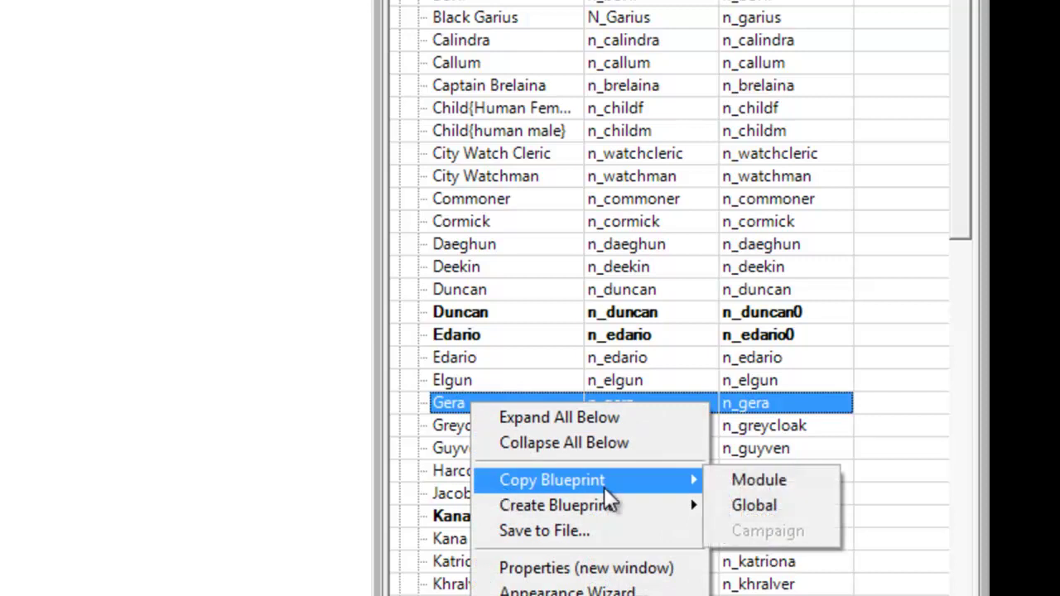
click(741, 485)
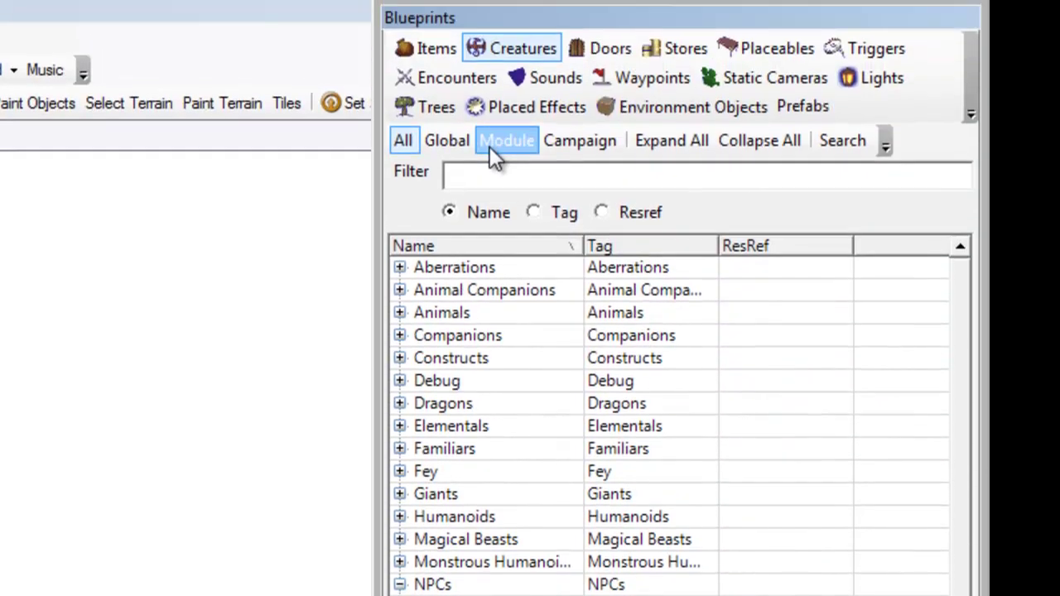
click(490, 153)
click(411, 274)
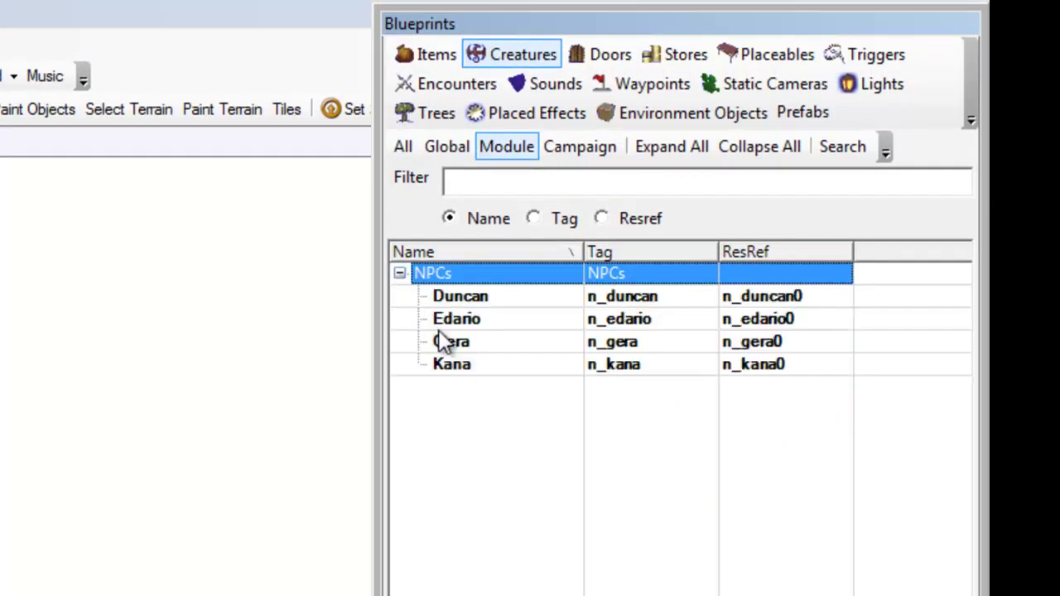
click(447, 341)
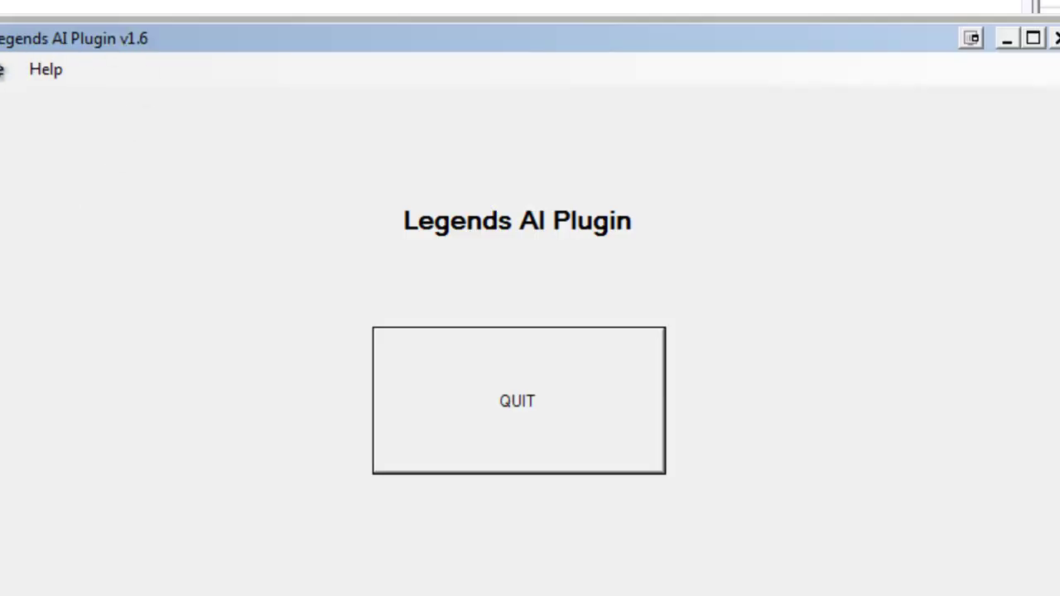
- Set Gera's roam behavior to Immobile in the Legends AI Plugin and quit it
click(2, 69)
click(189, 109)
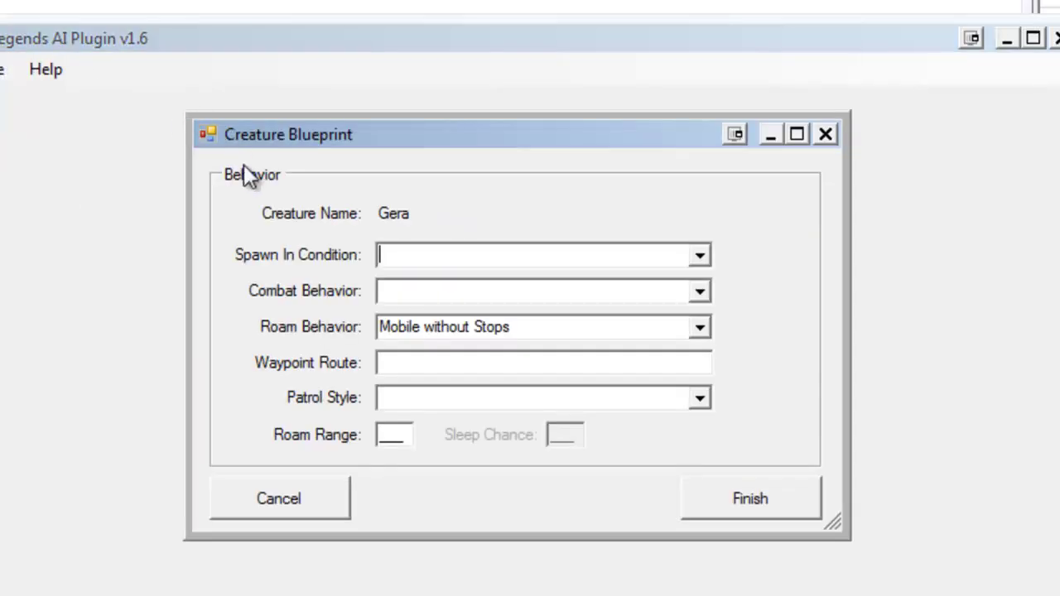
click(699, 327)
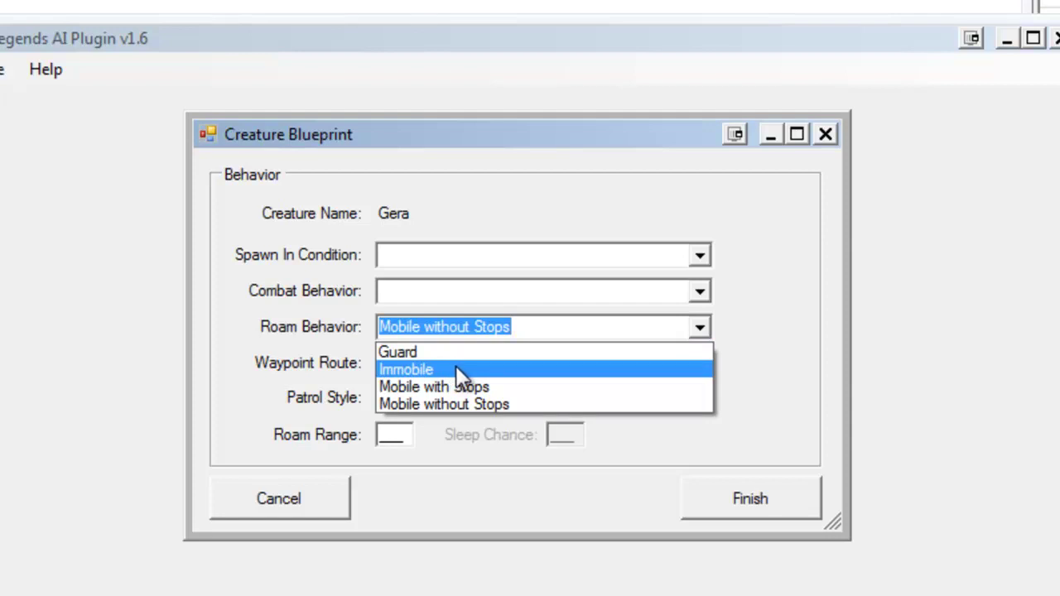
click(457, 372)
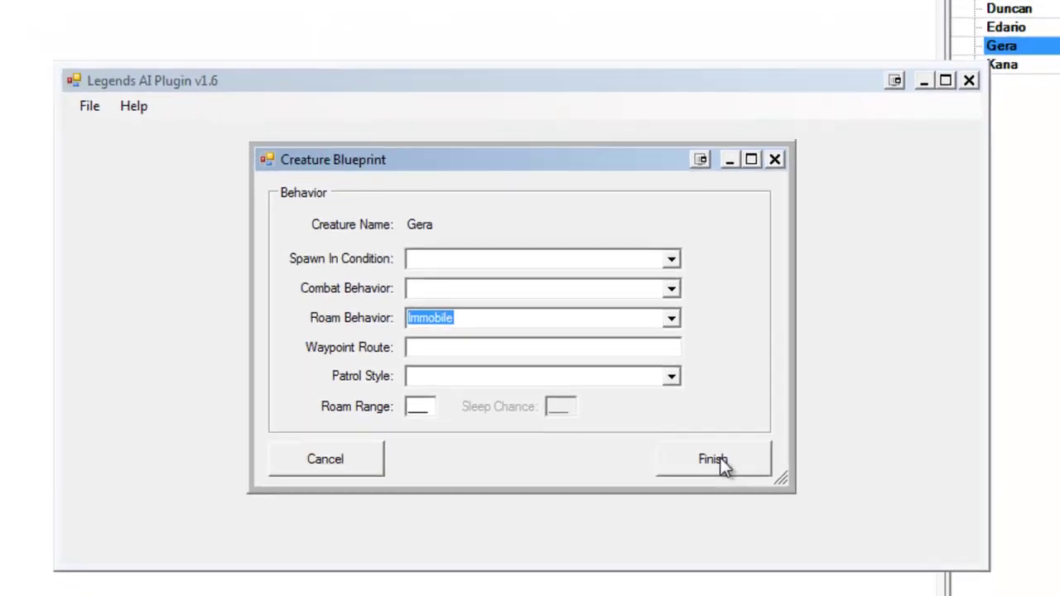
click(753, 501)
click(518, 320)
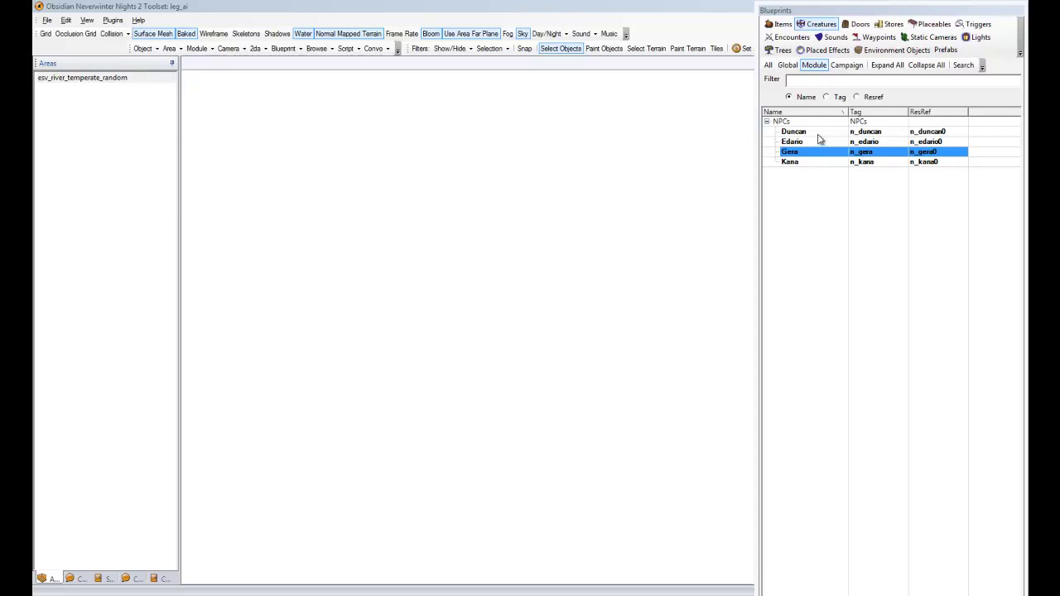
- Set the Faction ID of Edario, Gera and Kana to Commoner in their properties
click(817, 132)
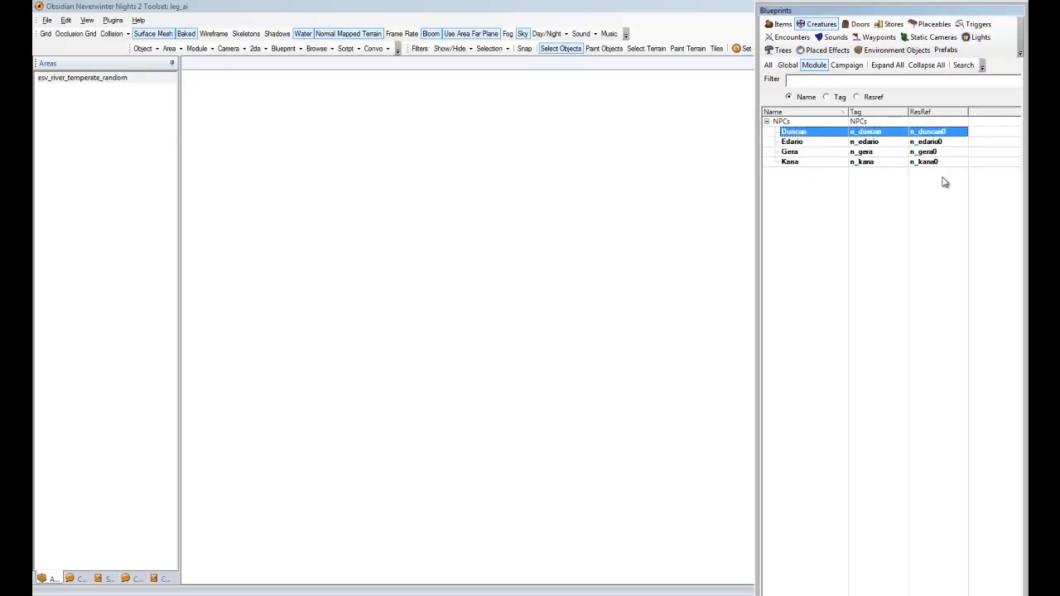
drag(795, 10, 414, 13)
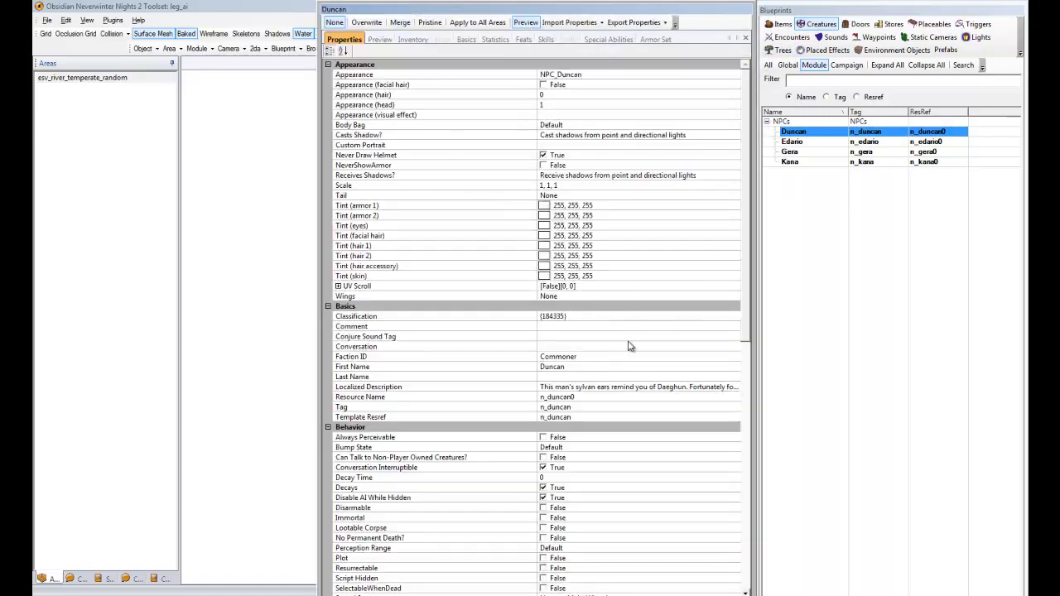
click(801, 143)
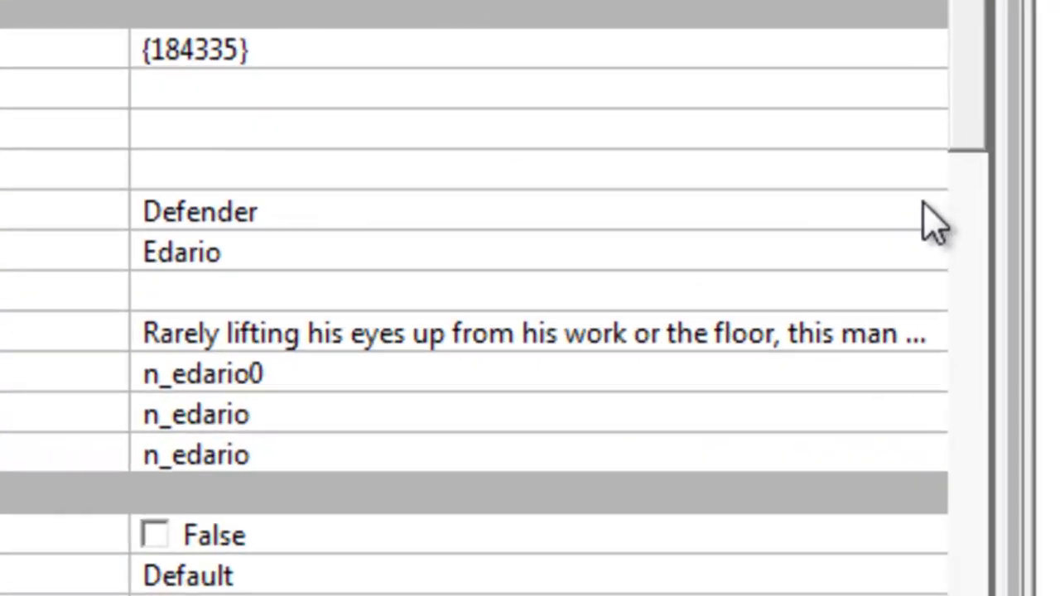
click(734, 358)
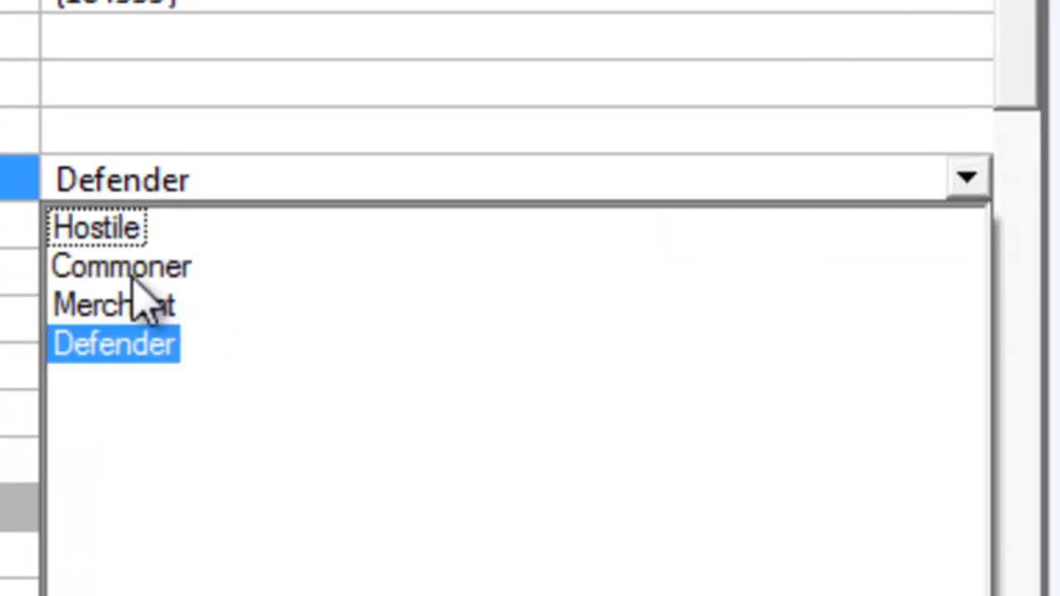
click(132, 270)
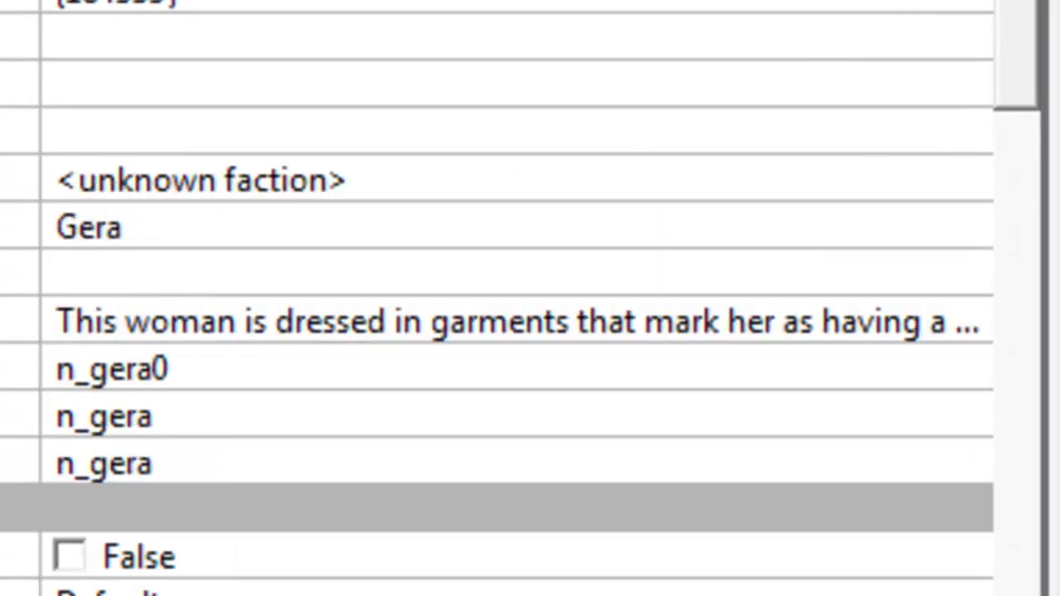
click(977, 182)
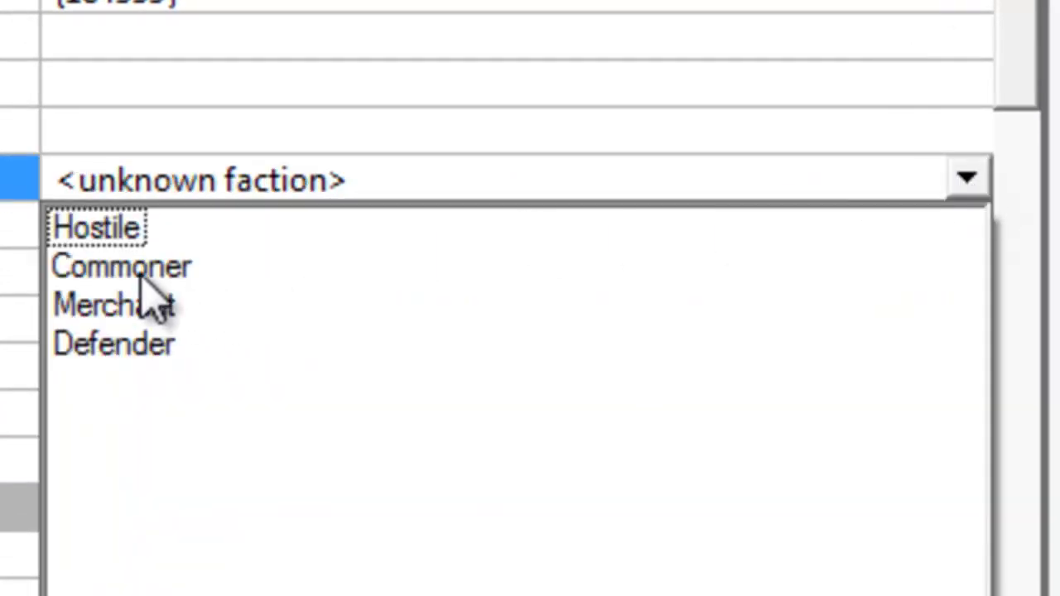
click(133, 270)
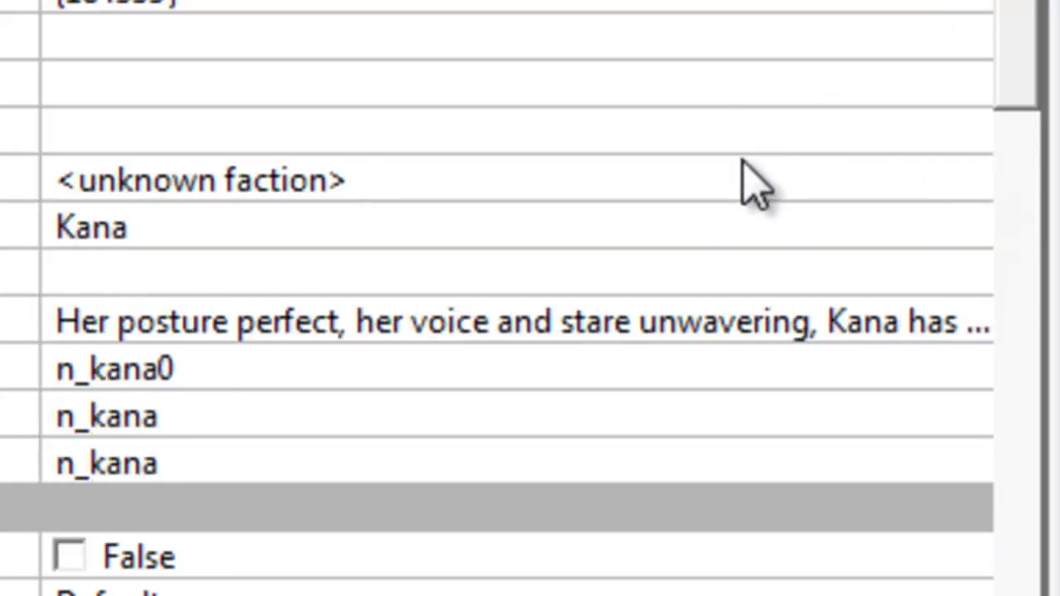
click(965, 180)
click(124, 269)
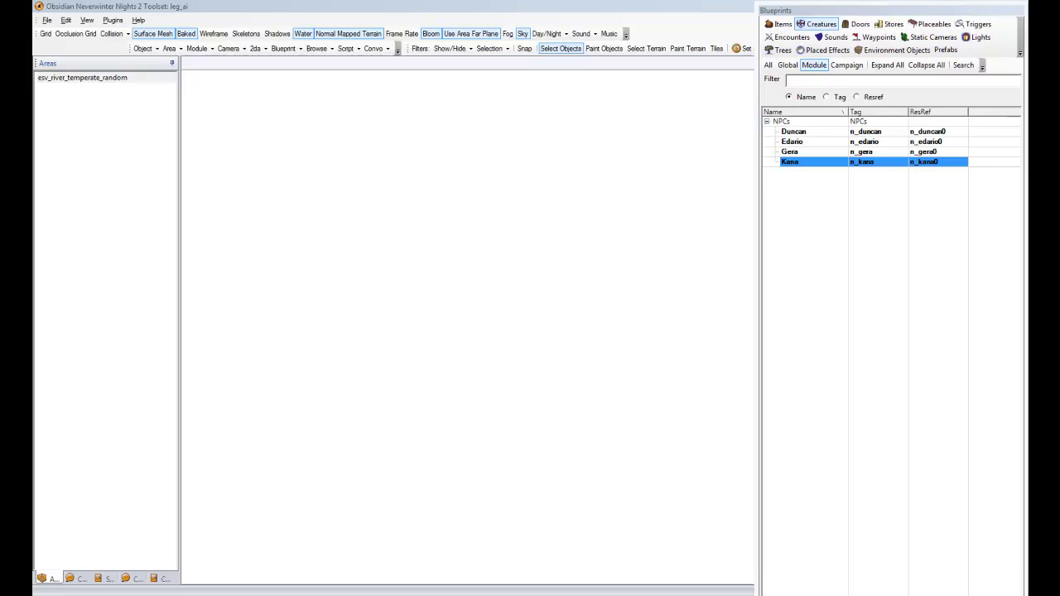
- Set Bump State to Un-Bumpable for Kana and Gera, then close the properties window
drag(828, 10, 525, 15)
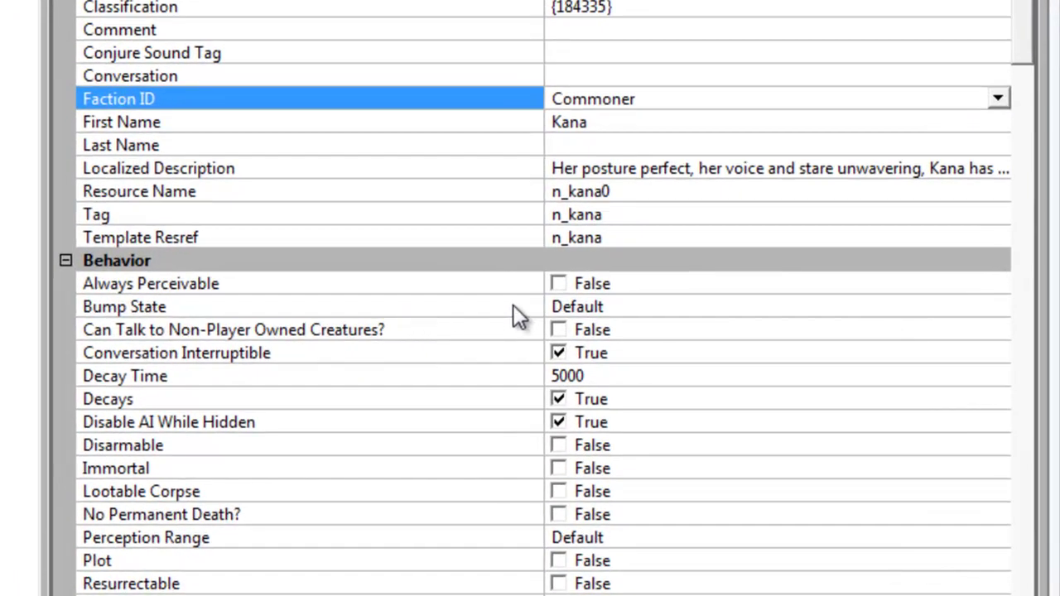
click(513, 304)
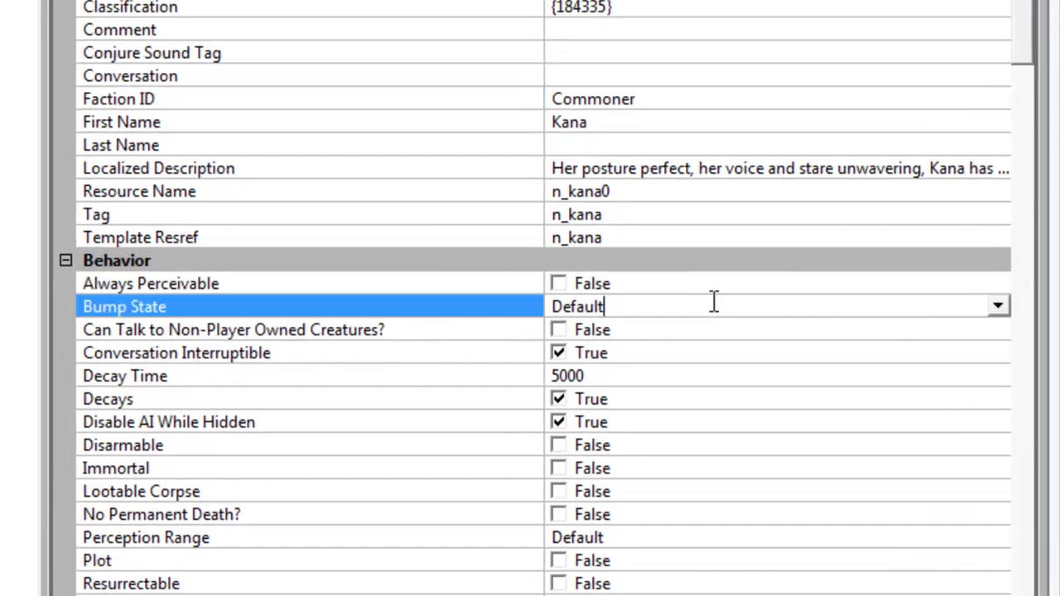
click(998, 308)
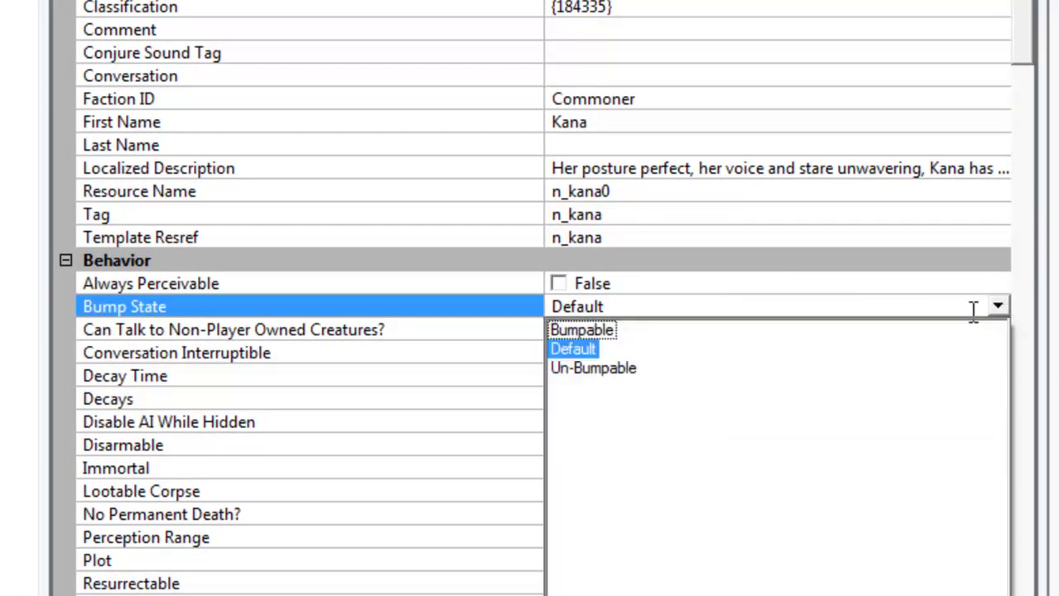
click(604, 369)
key(Down)
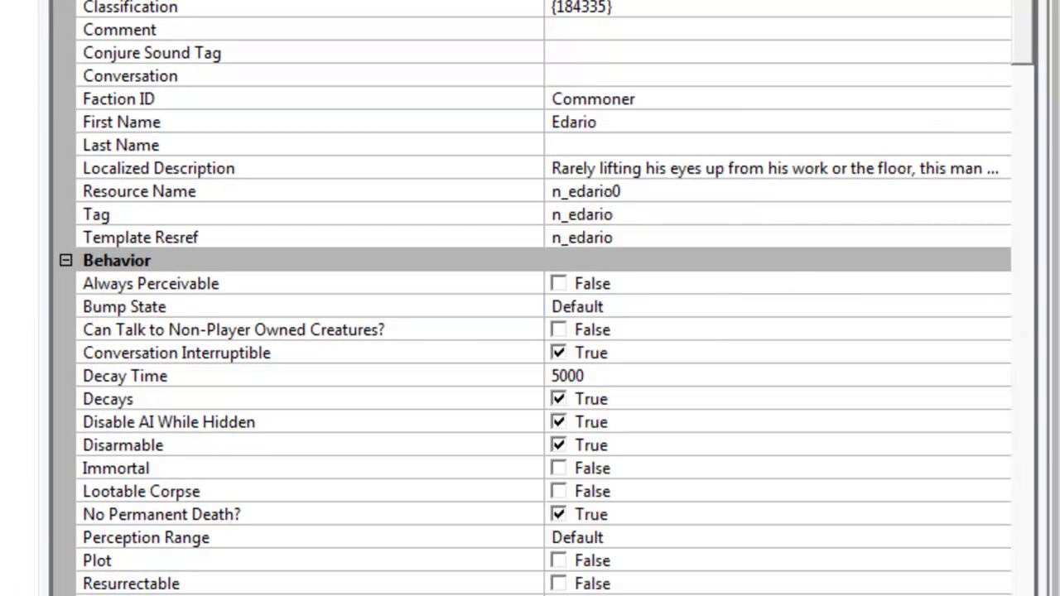
key(Down)
click(678, 307)
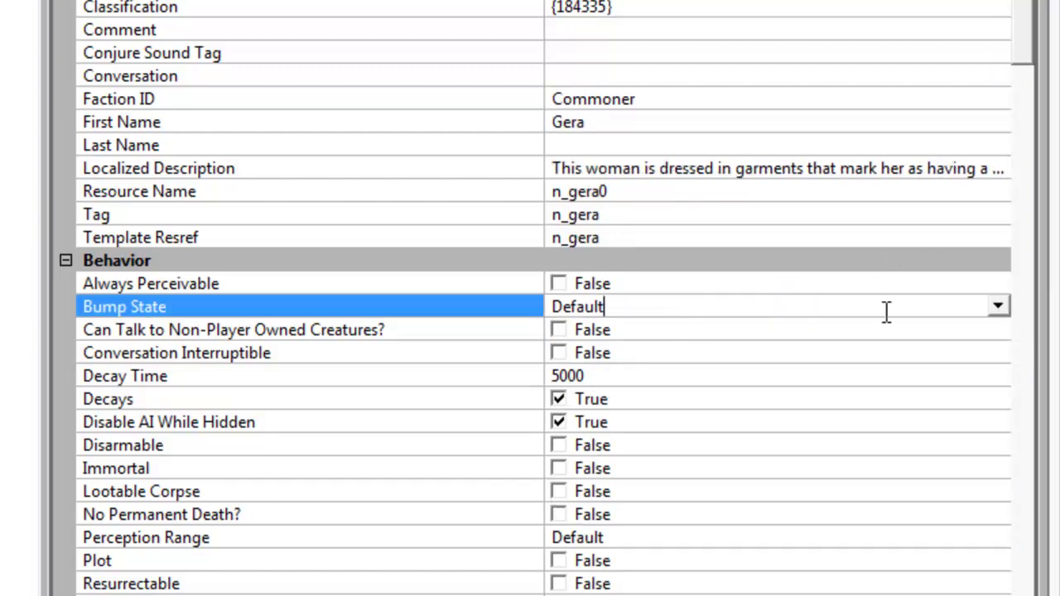
click(994, 307)
click(590, 369)
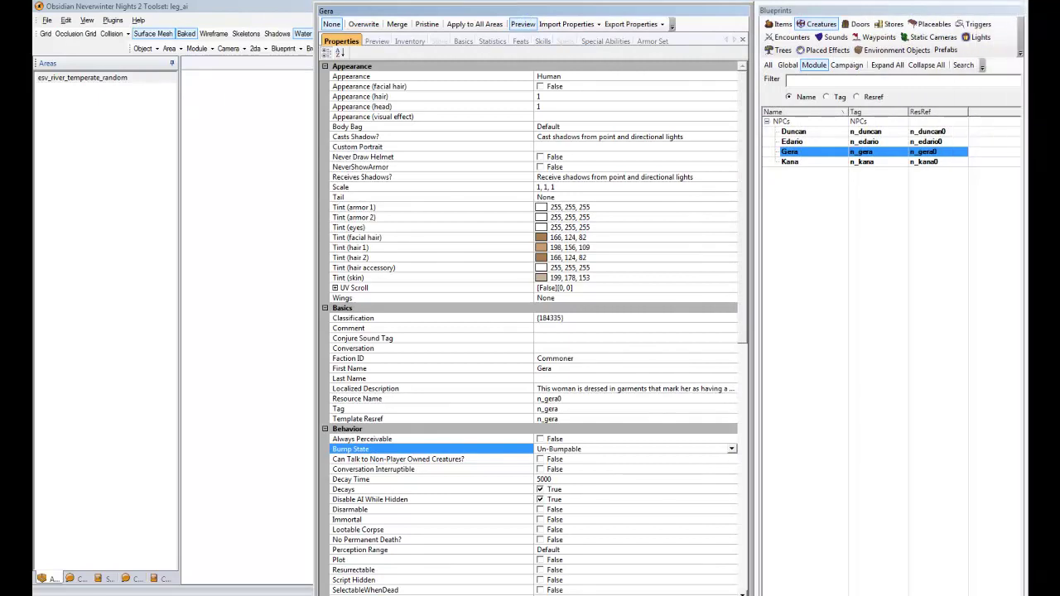
key(Escape)
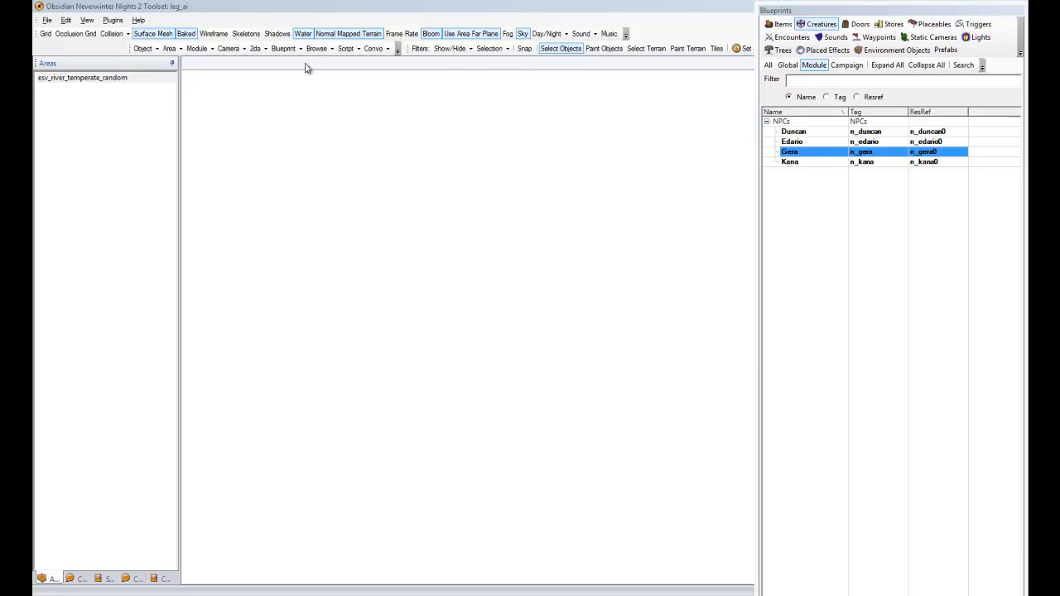
- Open the esv_river_temperate_random area with the Surface Mesh overlay hidden
click(827, 15)
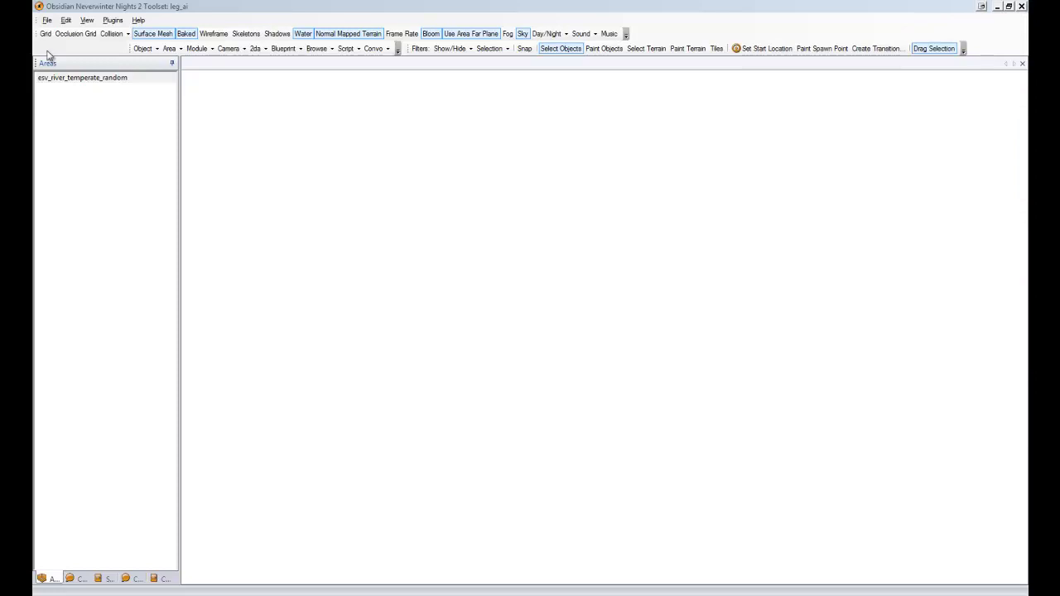
double_click(55, 77)
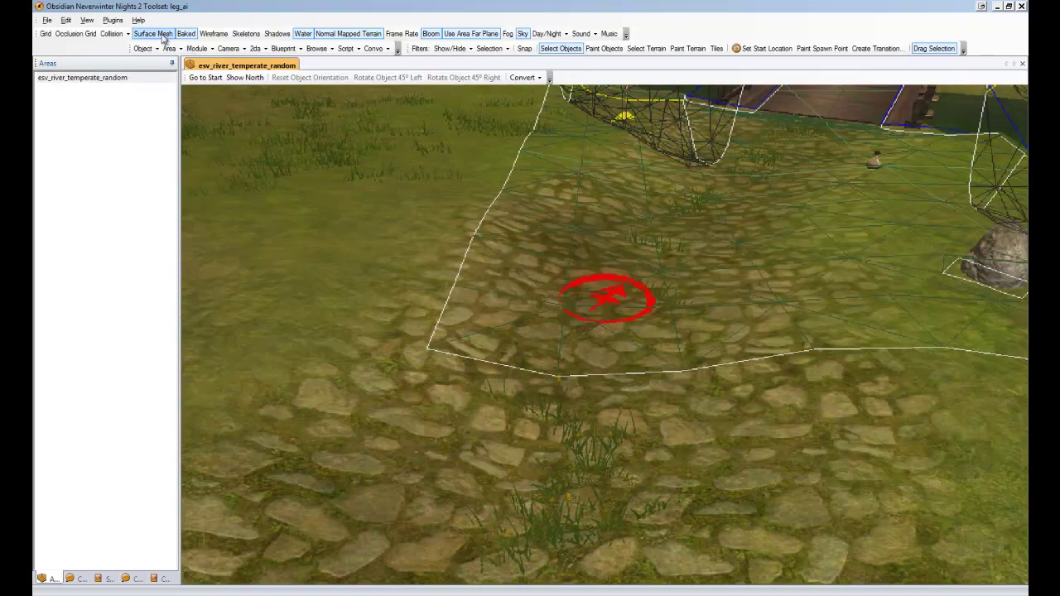
click(163, 34)
scroll(452, 252, down, 5)
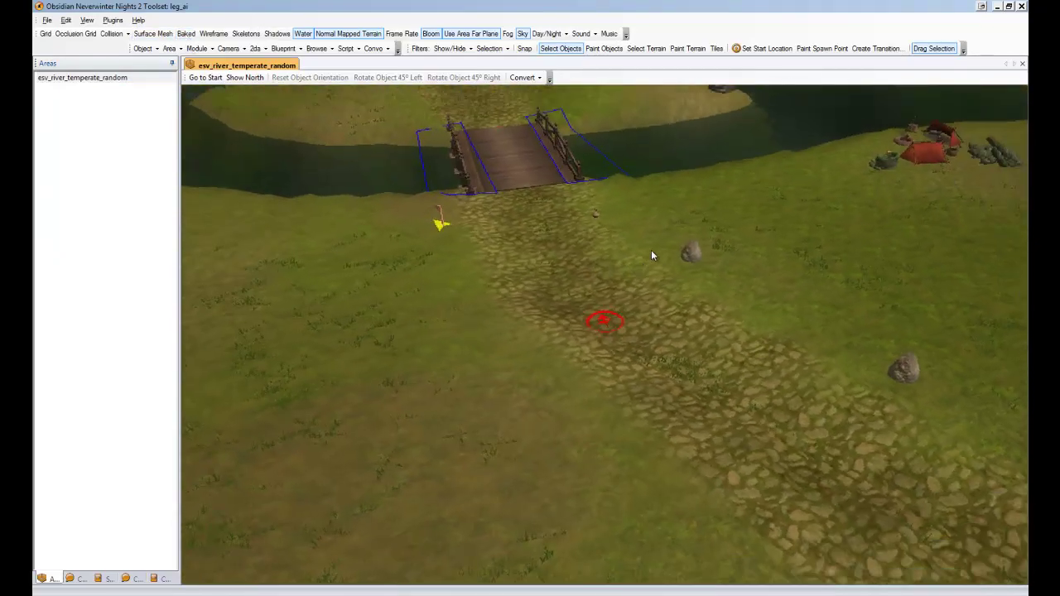
middle_drag(607, 261, 559, 331)
scroll(564, 401, down, 3)
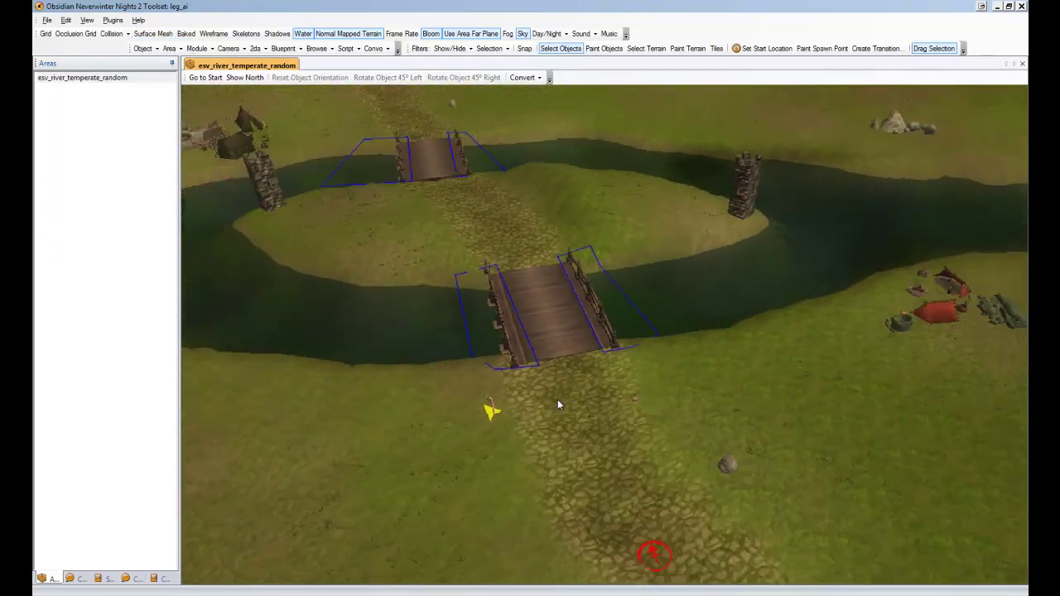
scroll(557, 404, down, 2)
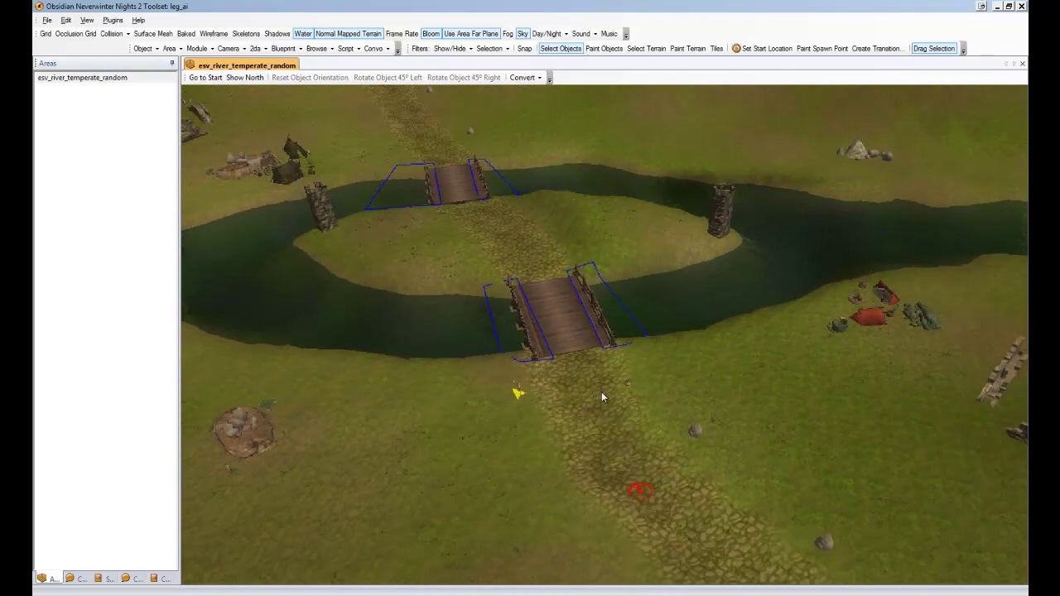
mouse_move(601, 397)
middle_down()
mouse_move(664, 381)
mouse_move(407, 122)
middle_up()
- Show trees in the area and bring the riverside campsite into view
click(451, 51)
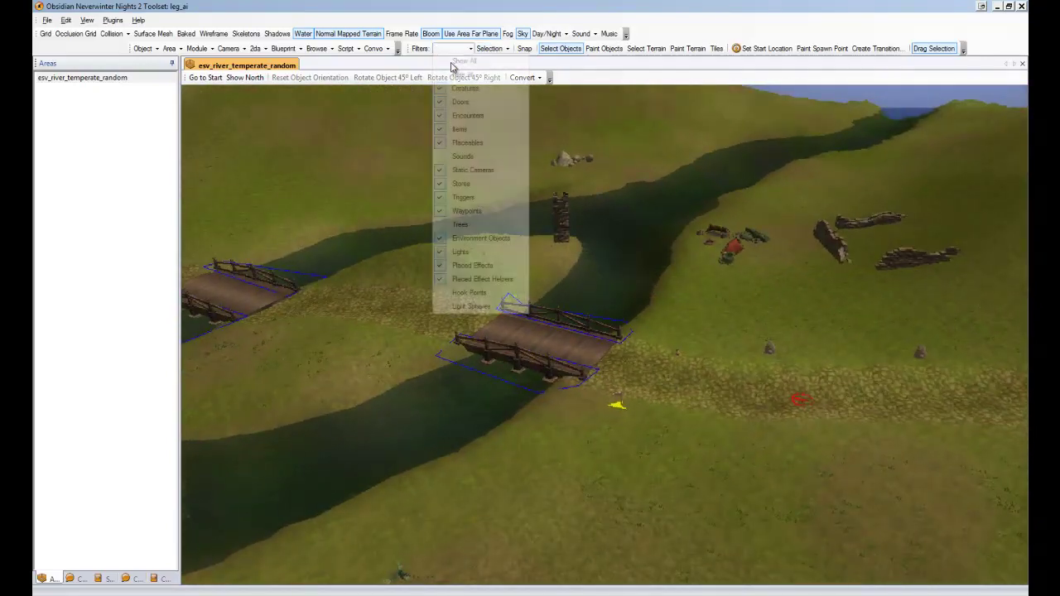
click(463, 224)
middle_drag(540, 271, 597, 271)
mouse_move(388, 352)
middle_down()
mouse_move(522, 258)
mouse_move(563, 341)
mouse_move(556, 357)
mouse_move(433, 367)
mouse_move(402, 127)
middle_up()
mouse_move(530, 314)
middle_down()
mouse_move(638, 326)
mouse_move(843, 223)
middle_up()
mouse_move(774, 207)
middle_down()
mouse_move(575, 294)
mouse_move(608, 289)
middle_up()
scroll(609, 289, up, 3)
mouse_move(744, 191)
middle_down()
mouse_move(664, 215)
mouse_move(548, 339)
mouse_move(592, 325)
mouse_move(338, 345)
mouse_move(473, 350)
mouse_move(437, 344)
mouse_move(497, 336)
middle_up()
scroll(377, 348, up, 3)
scroll(497, 335, up, 2)
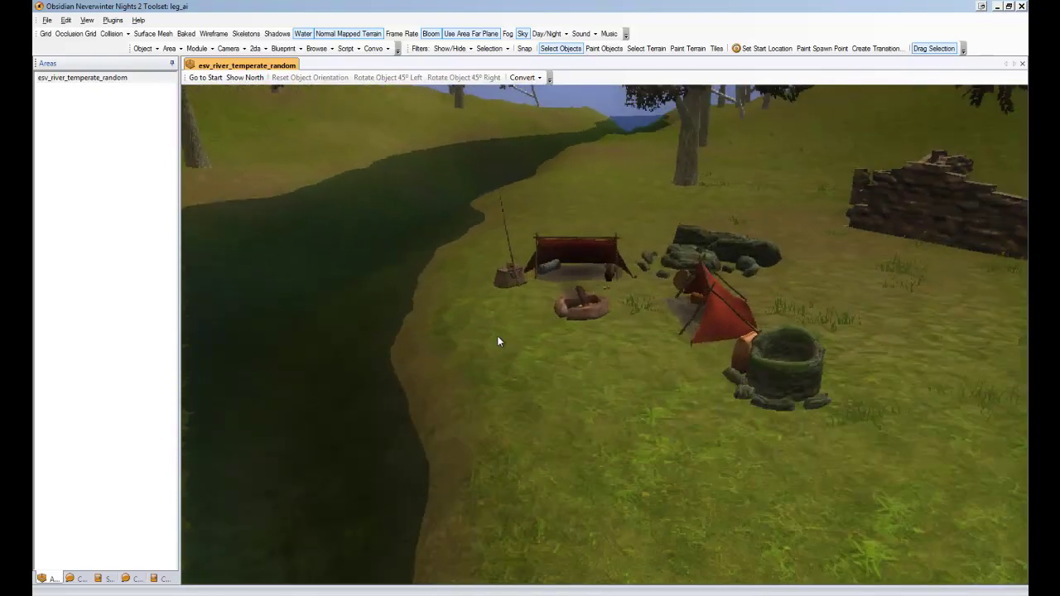
scroll(650, 353, down, 1)
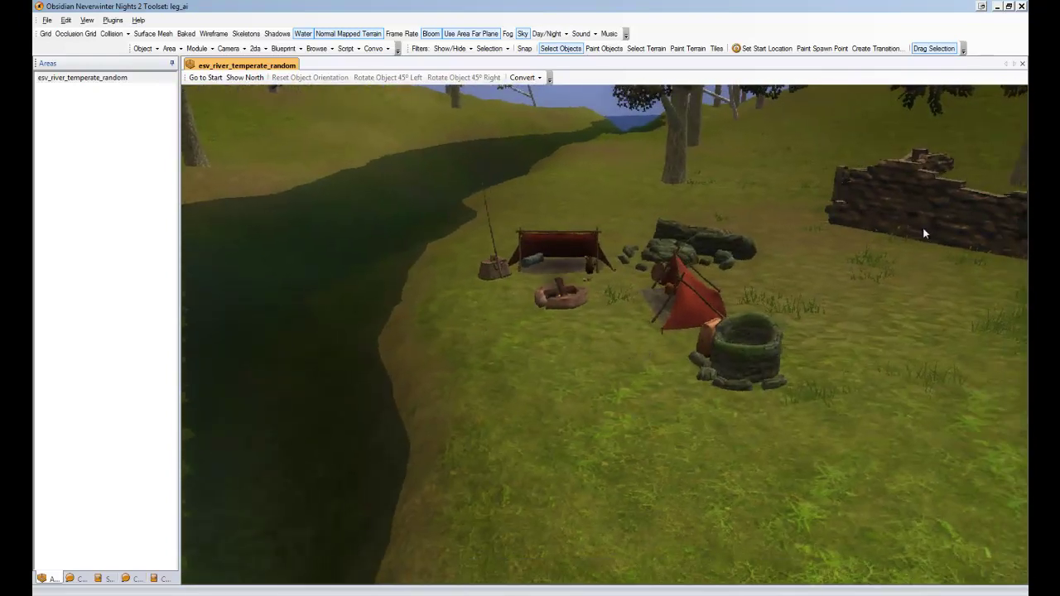
- Place NPCs beside the well, south of the red tent, and by the fire pit
click(833, 422)
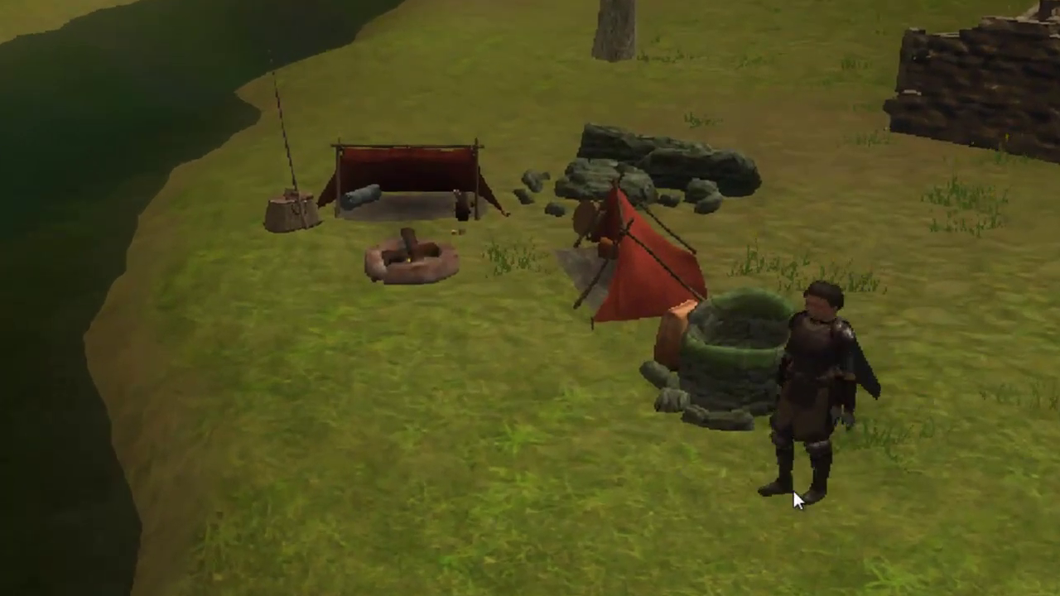
click(828, 382)
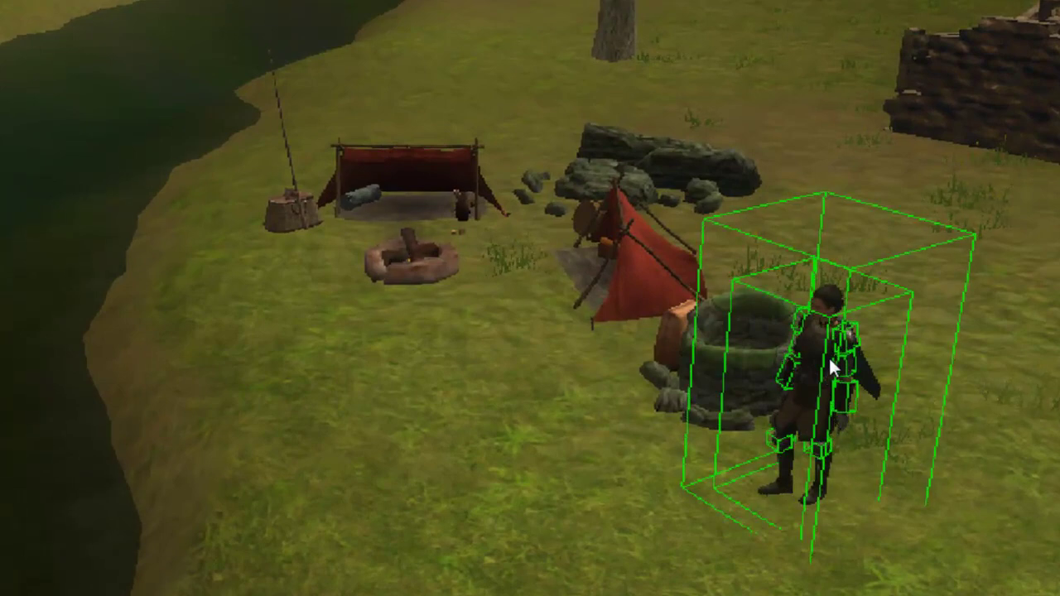
click(571, 430)
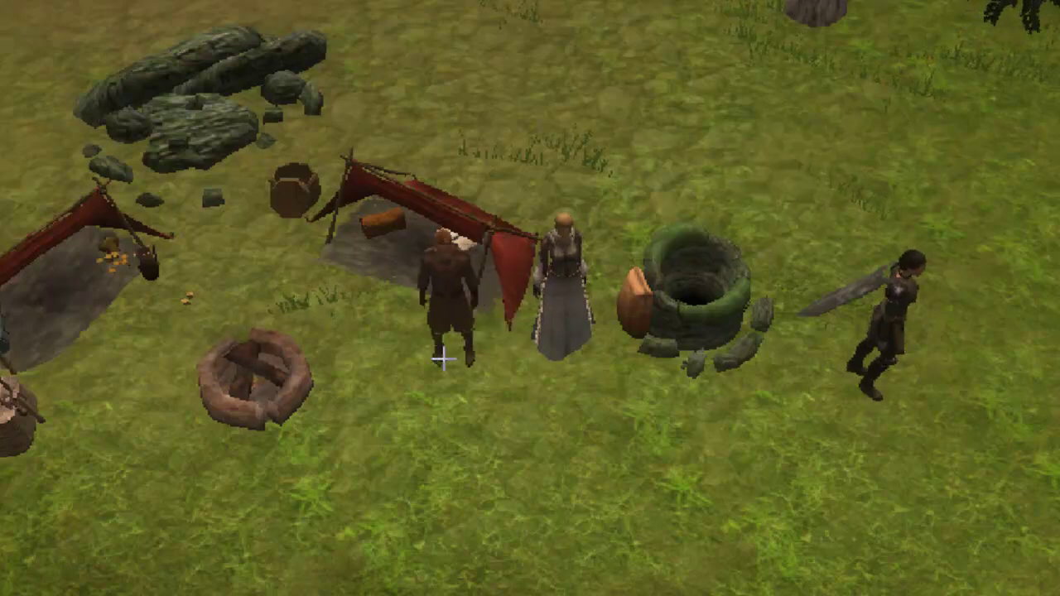
click(388, 400)
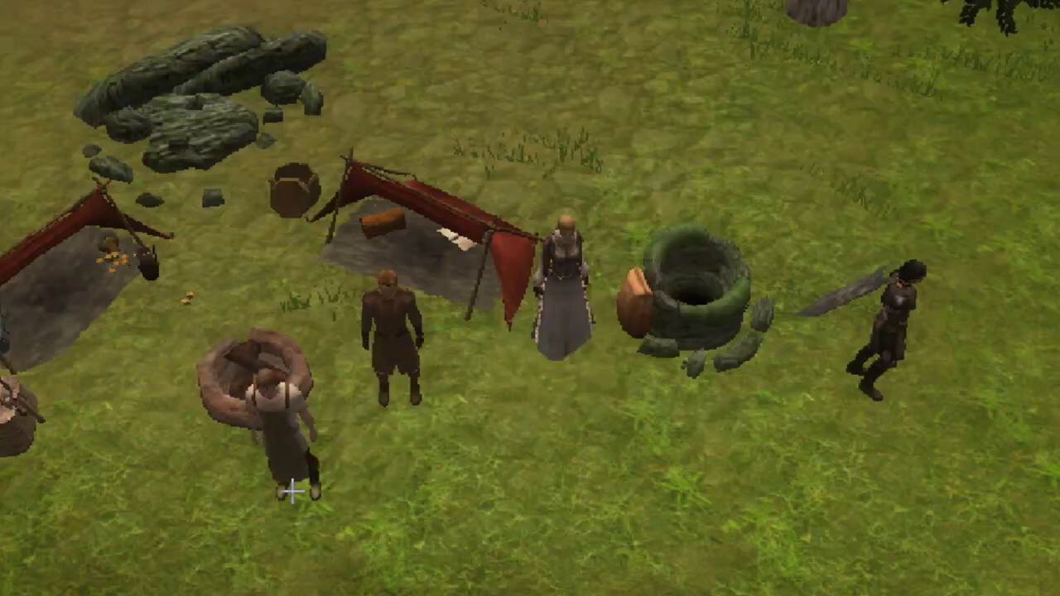
click(167, 523)
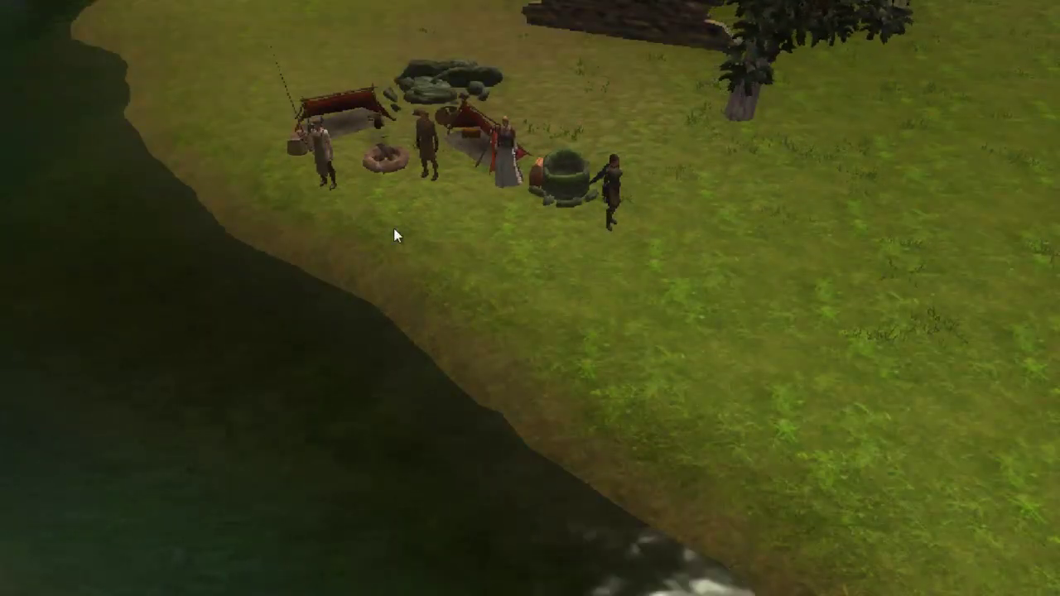
mouse_move(678, 260)
middle_down()
mouse_move(580, 311)
mouse_move(547, 242)
mouse_move(486, 264)
mouse_move(499, 330)
mouse_move(486, 269)
mouse_move(487, 440)
mouse_move(456, 250)
mouse_move(464, 155)
mouse_move(502, 414)
mouse_move(651, 407)
mouse_move(672, 390)
mouse_move(525, 364)
mouse_move(438, 364)
middle_up()
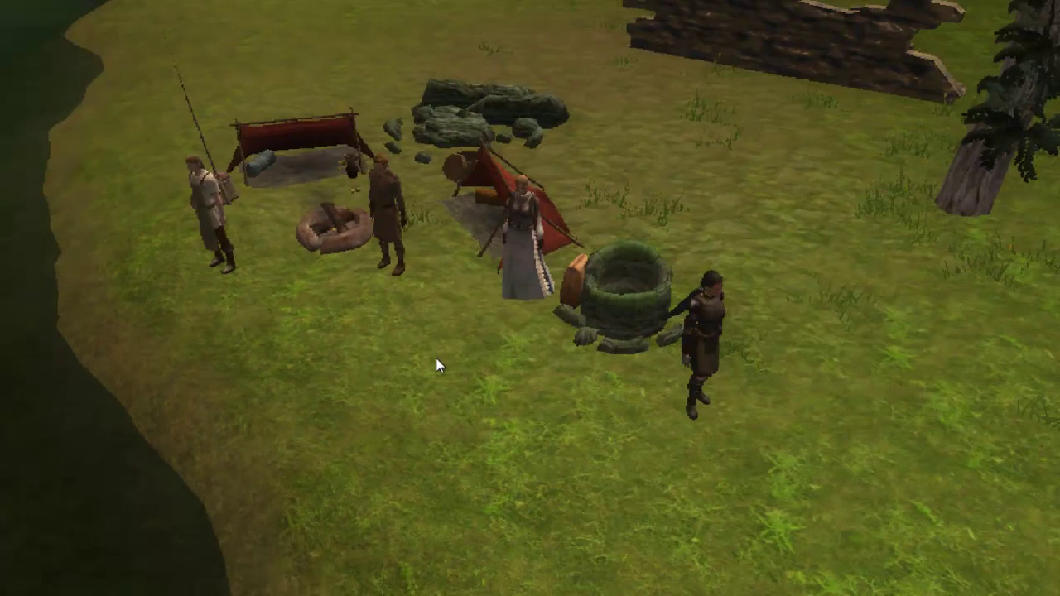
scroll(439, 366, down, 2)
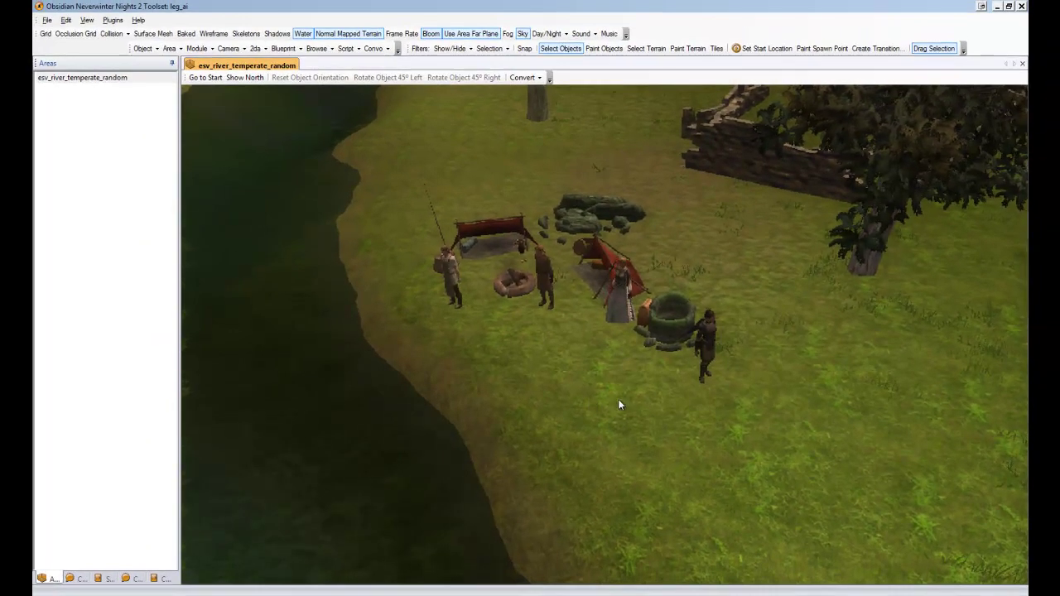
middle_drag(617, 405, 594, 393)
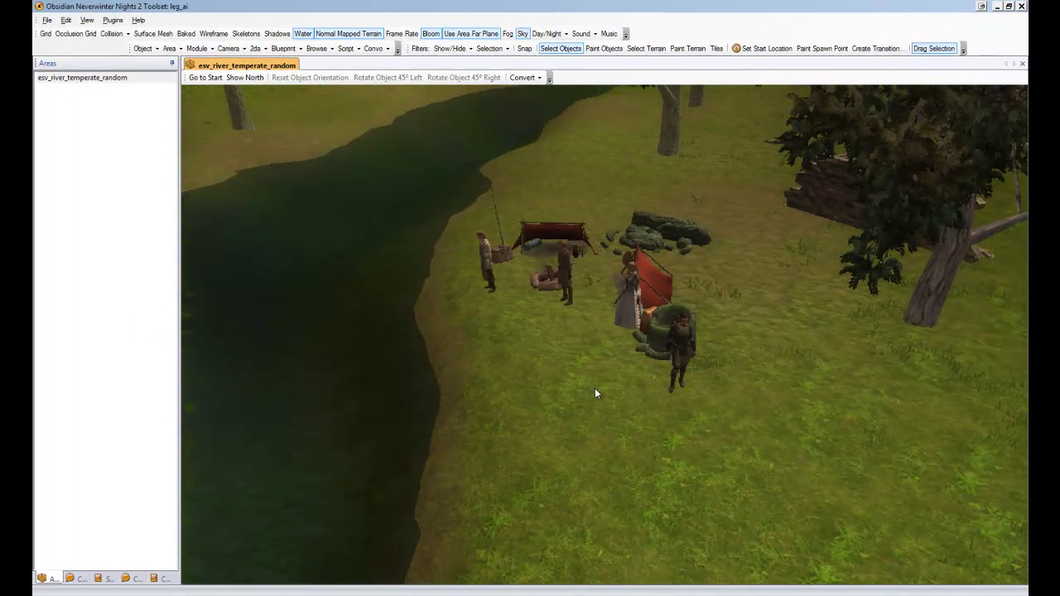